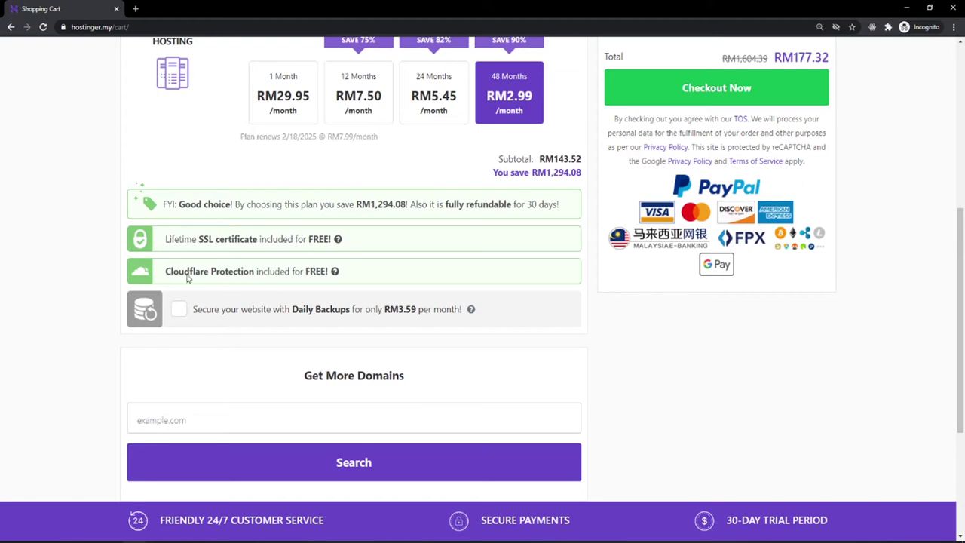
Review the cart's domain and 48-month Single Web Hosting items, optional add-ons, order summary and accepted payment methods.
{"action": "scroll", "coordinate": [122, 324], "scroll_direction": "down", "scroll_amount": 1}
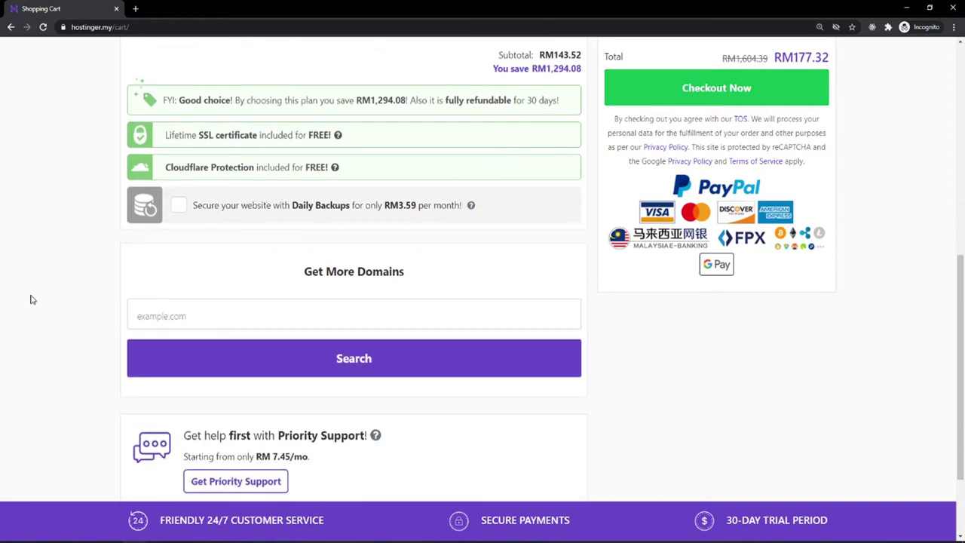
{"action": "scroll", "coordinate": [37, 297], "scroll_direction": "down", "scroll_amount": 1}
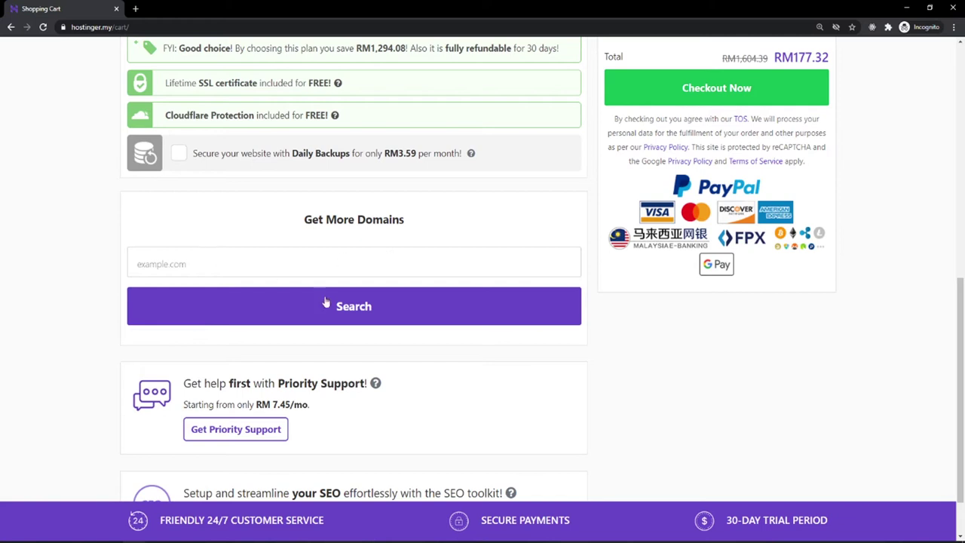
{"action": "scroll", "coordinate": [635, 327], "scroll_direction": "up", "scroll_amount": 5}
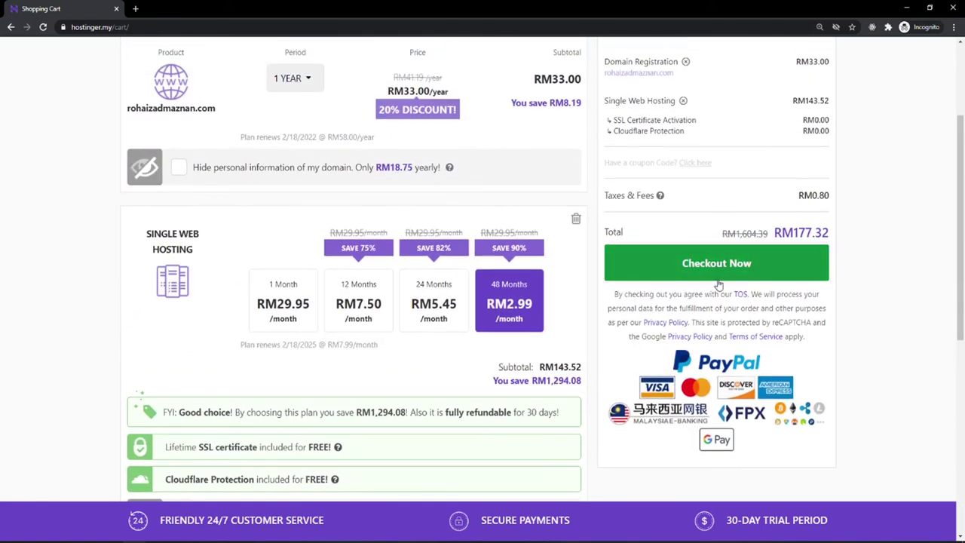
{"action": "scroll", "coordinate": [718, 286], "scroll_direction": "down", "scroll_amount": 1}
{"action": "scroll", "coordinate": [712, 320], "scroll_direction": "up", "scroll_amount": 3}
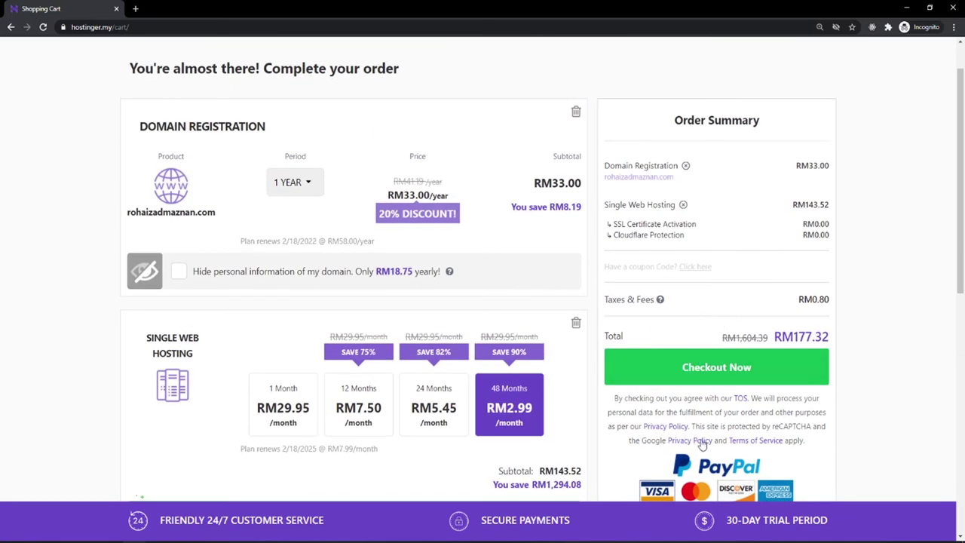
{"action": "scroll", "coordinate": [701, 445], "scroll_direction": "down", "scroll_amount": 1}
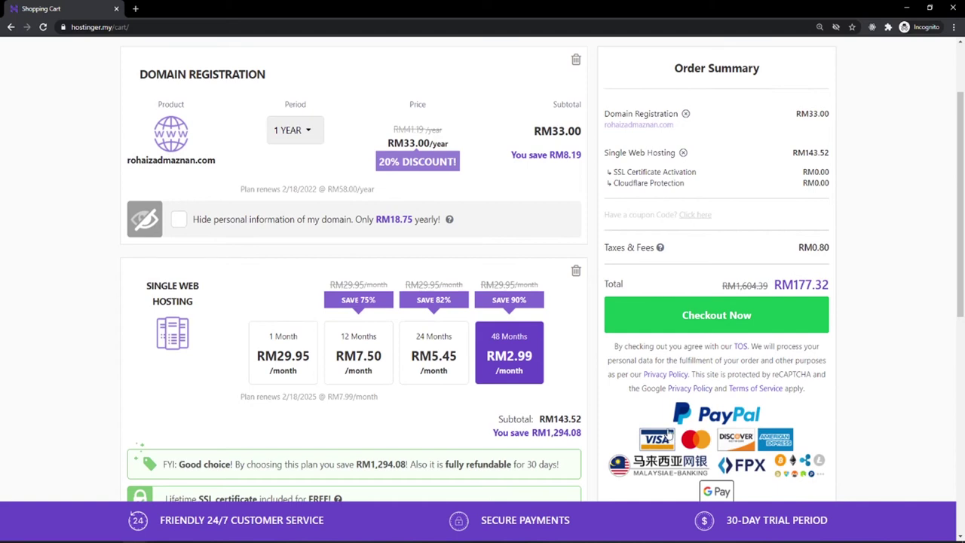
{"action": "scroll", "coordinate": [671, 369], "scroll_direction": "down", "scroll_amount": 2}
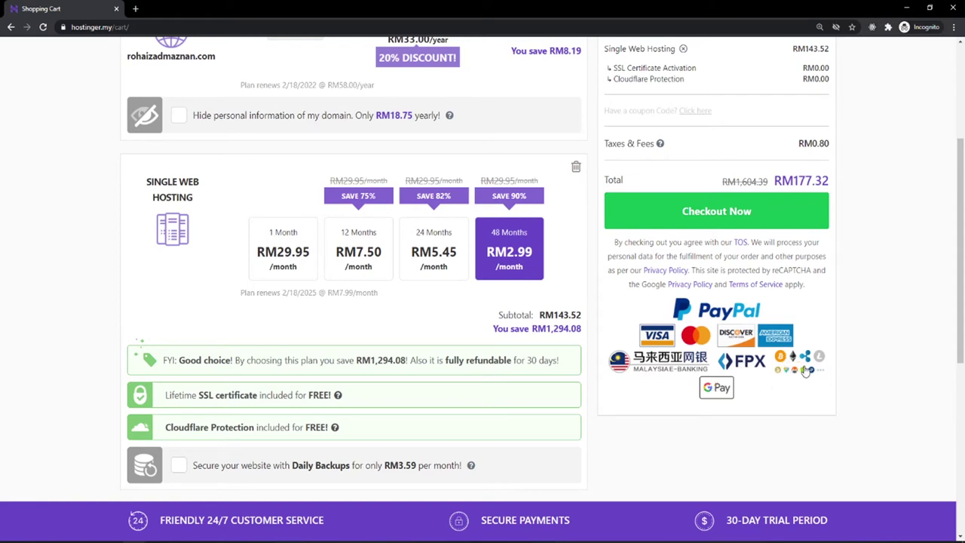
{"action": "scroll", "coordinate": [848, 394], "scroll_direction": "up", "scroll_amount": 3}
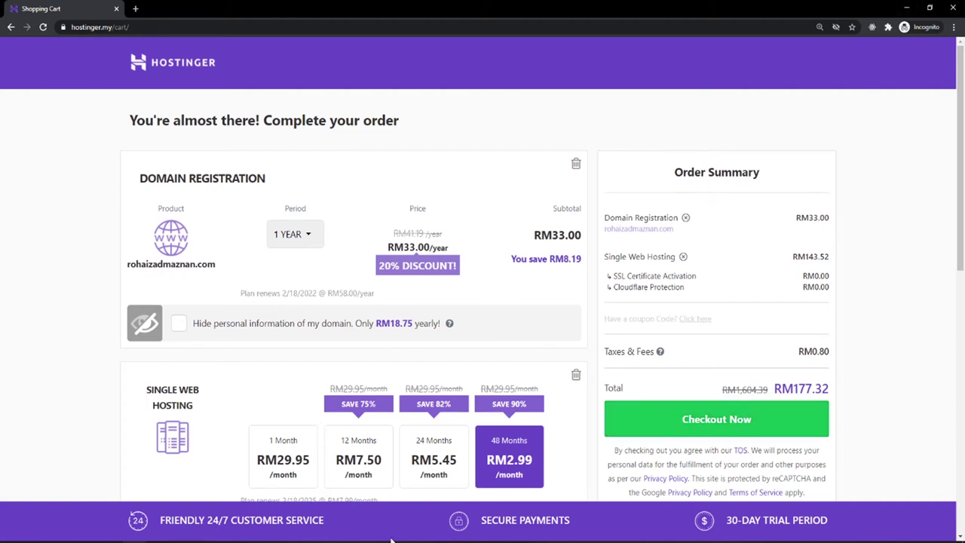
Switch to the Hostinger hPanel window and open the domain overview of hodamen.com.
{"action": "mouse_move", "coordinate": [160, 541]}
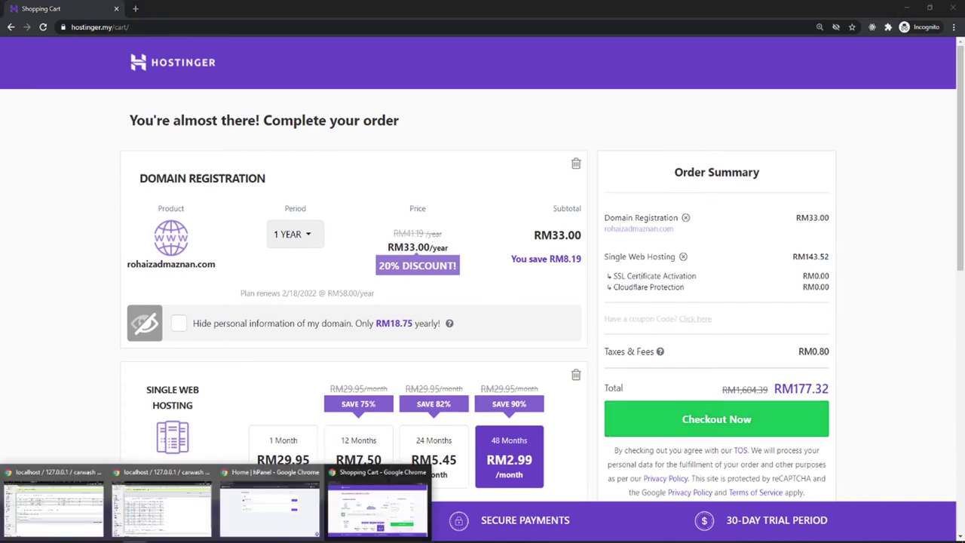
{"action": "left_click", "coordinate": [282, 517]}
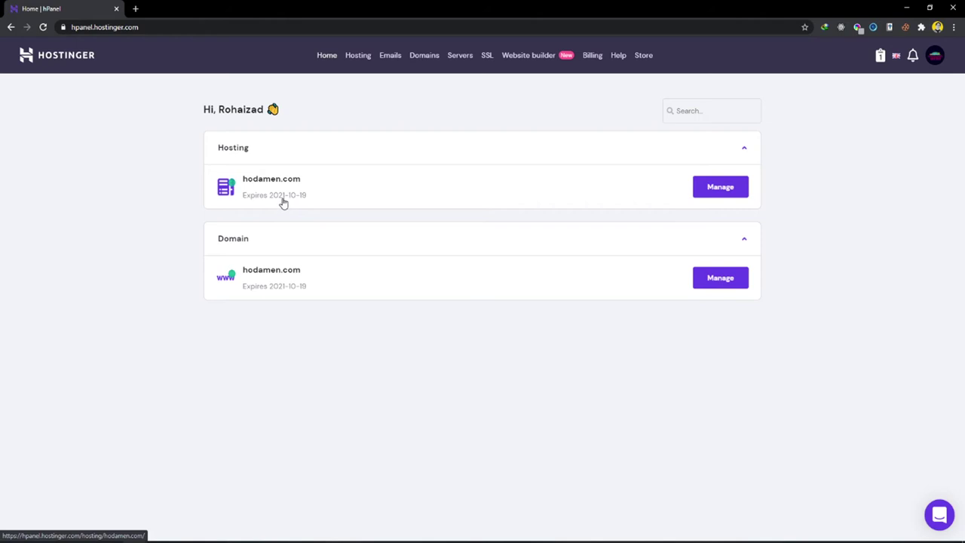
{"action": "left_click", "coordinate": [718, 279]}
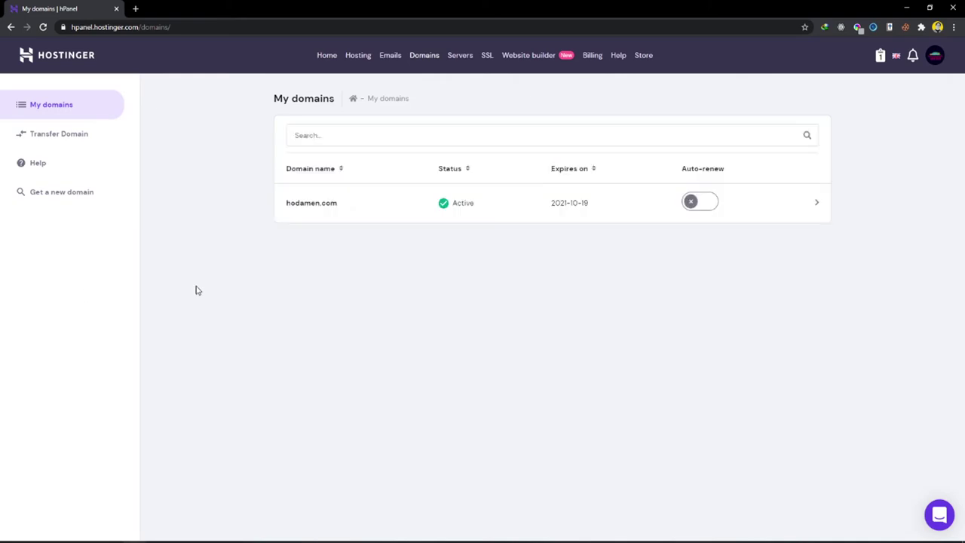
{"action": "left_click", "coordinate": [814, 203]}
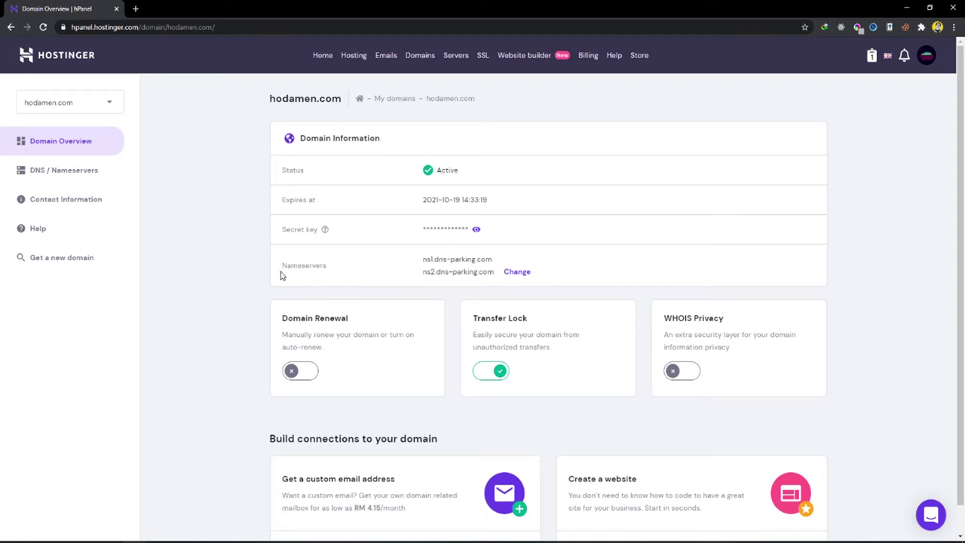
Examine the nameservers, renewal, transfer lock and WHOIS privacy options of hodamen.com.
{"action": "left_click_drag", "start_coordinate": [423, 258], "coordinate": [493, 259]}
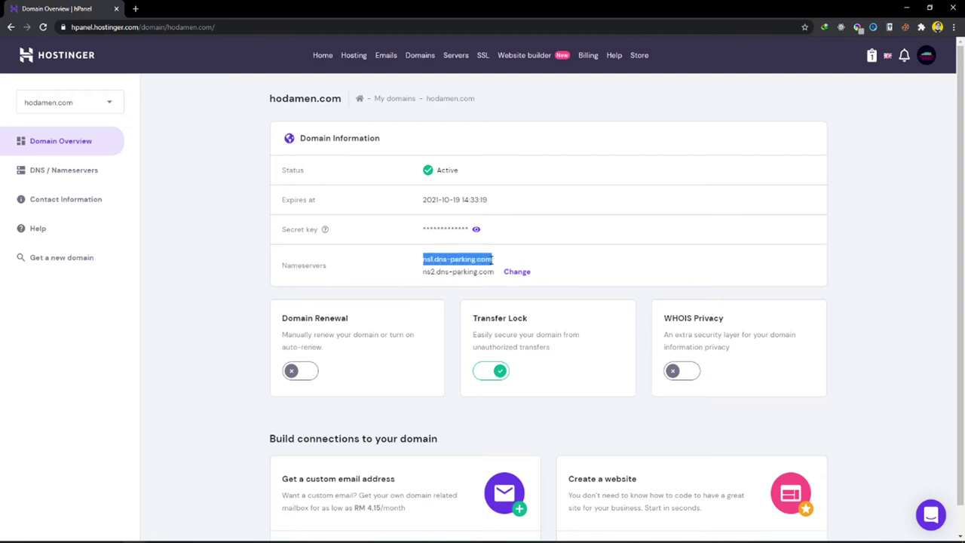
{"action": "left_click", "coordinate": [427, 262]}
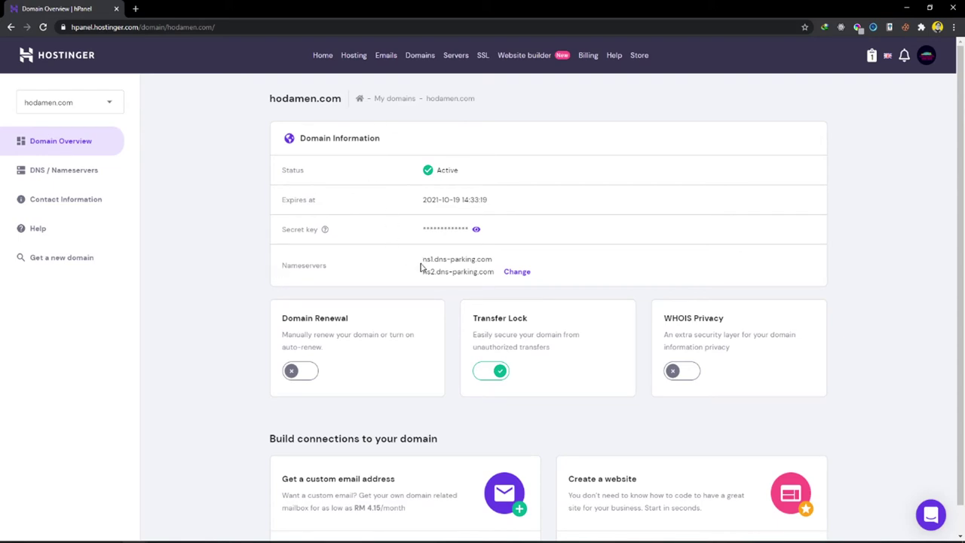
{"action": "scroll", "coordinate": [201, 320], "scroll_direction": "down", "scroll_amount": 1}
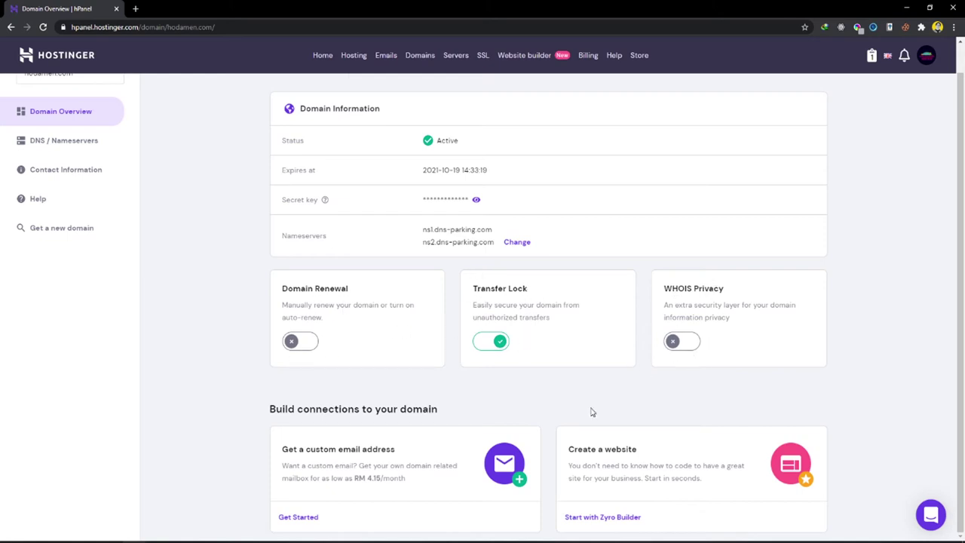
{"action": "scroll", "coordinate": [128, 331], "scroll_direction": "up", "scroll_amount": 1}
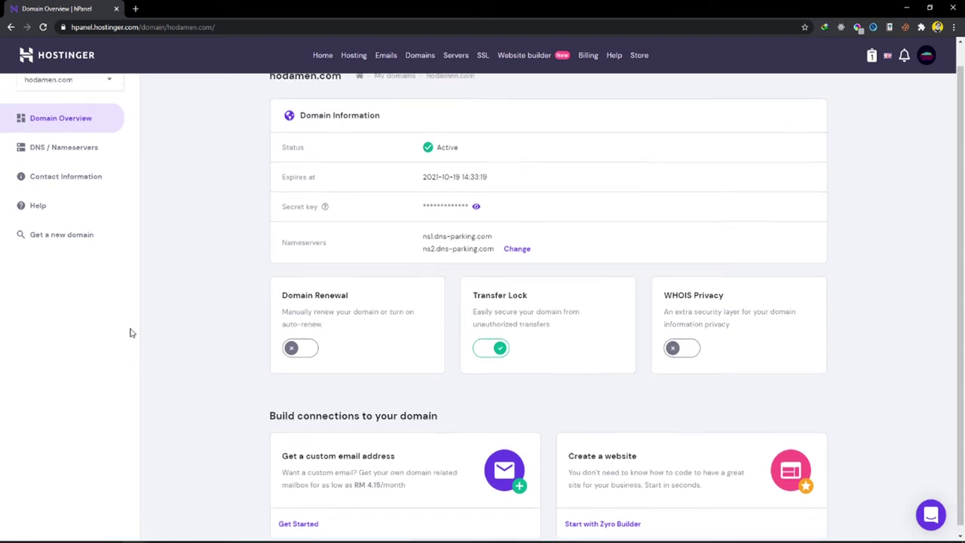
Open the DNS and nameserver settings of hodamen.com and look through its DNS records.
{"action": "left_click", "coordinate": [66, 182]}
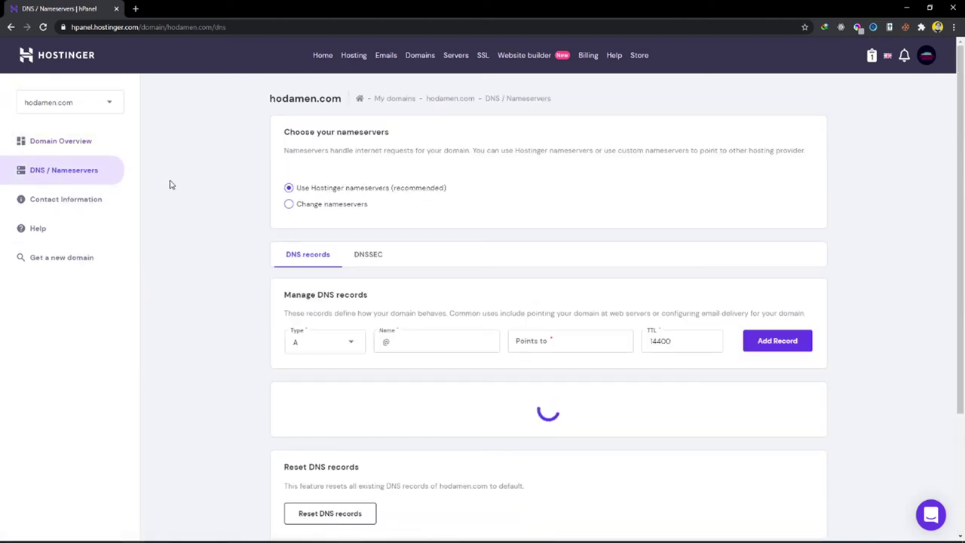
{"action": "scroll", "coordinate": [527, 340], "scroll_direction": "down", "scroll_amount": 5}
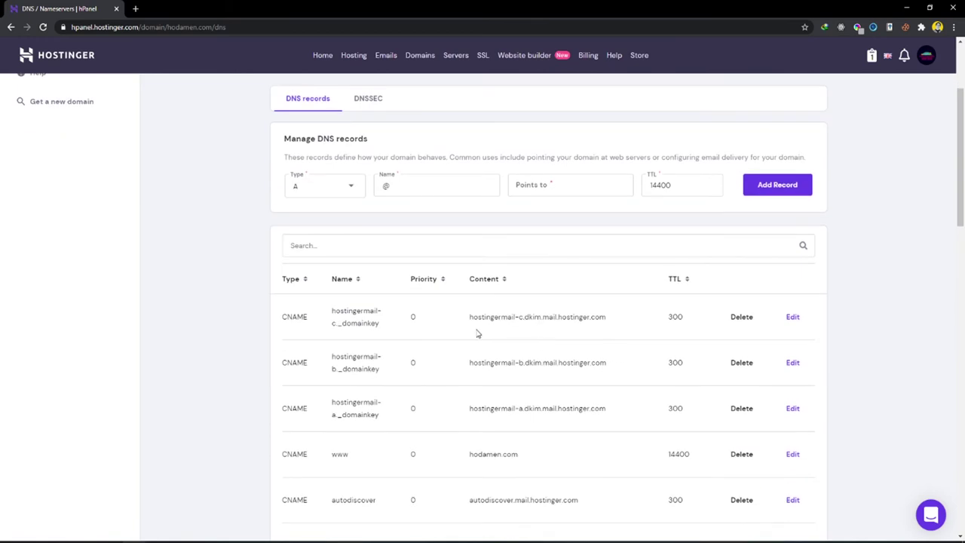
{"action": "scroll", "coordinate": [613, 328], "scroll_direction": "up", "scroll_amount": 1}
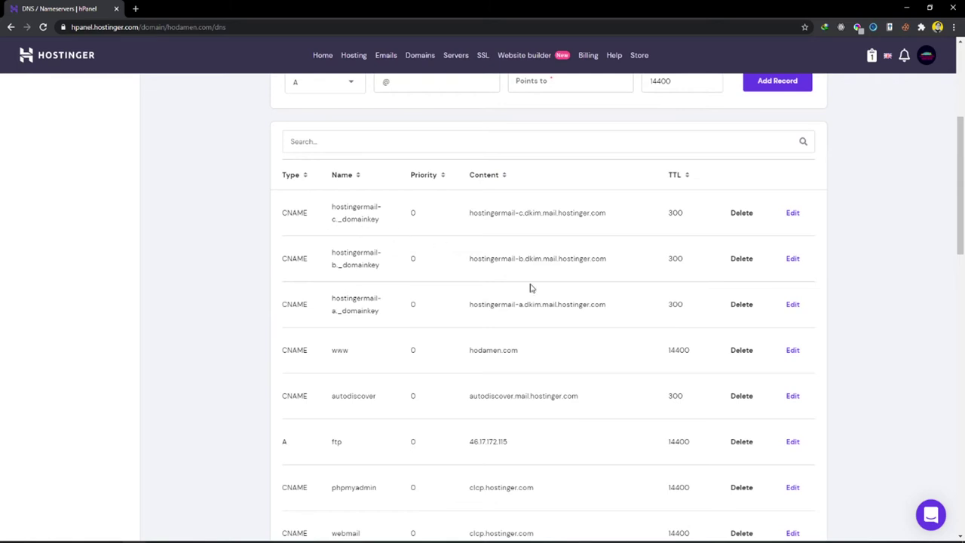
{"action": "scroll", "coordinate": [532, 286], "scroll_direction": "down", "scroll_amount": 4}
{"action": "scroll", "coordinate": [88, 267], "scroll_direction": "up", "scroll_amount": 5}
{"action": "scroll", "coordinate": [124, 274], "scroll_direction": "up", "scroll_amount": 2}
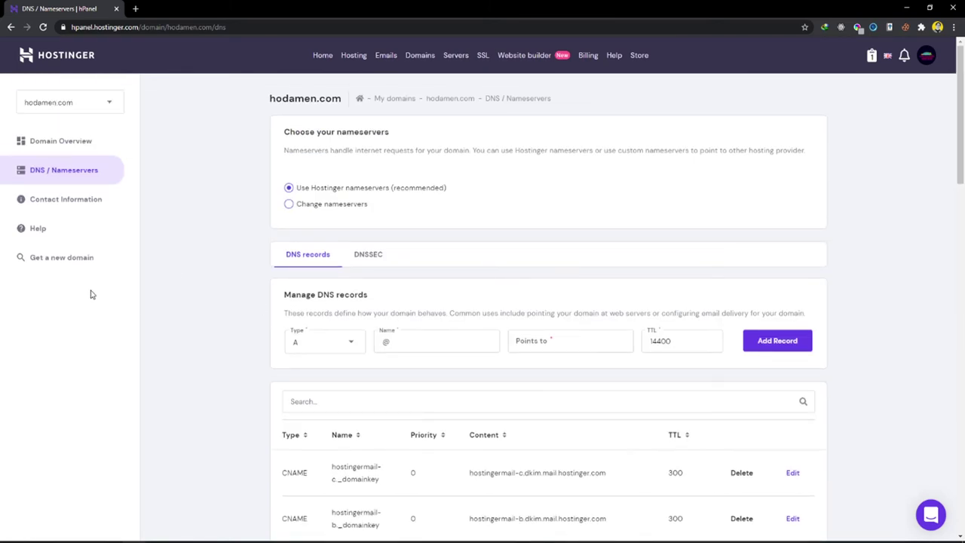
Open the hosting account of hodamen.com and review its plan, server details and resource usage.
{"action": "left_click", "coordinate": [339, 59]}
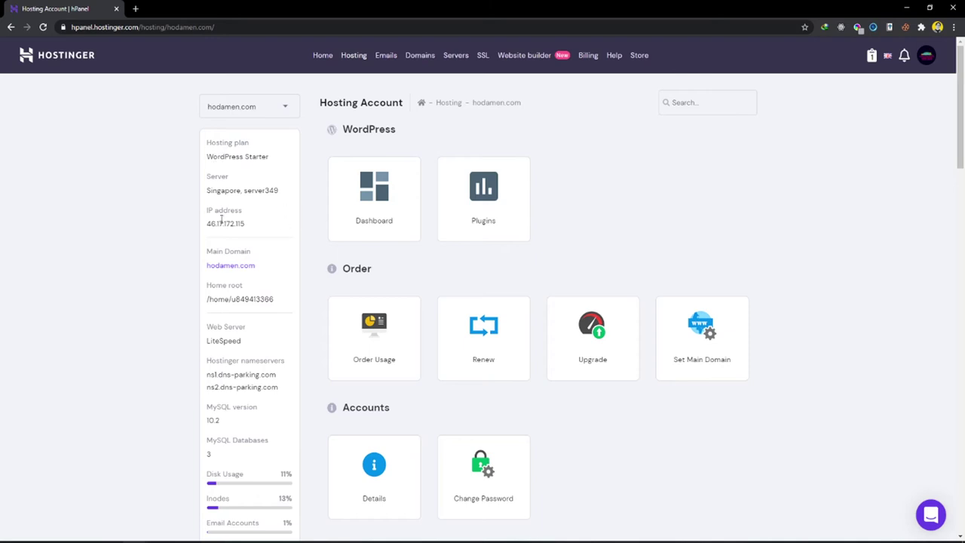
{"action": "left_click_drag", "start_coordinate": [268, 157], "coordinate": [208, 156]}
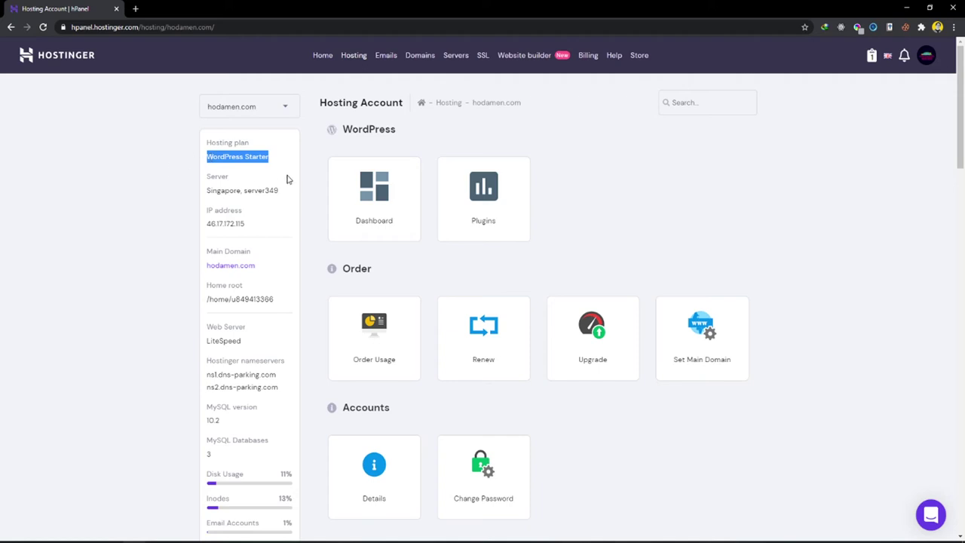
{"action": "left_click", "coordinate": [269, 160]}
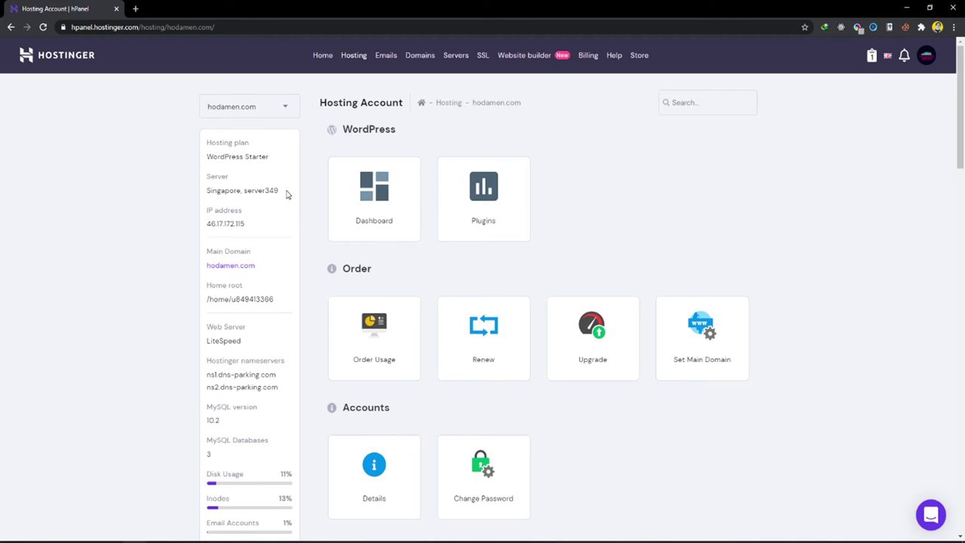
{"action": "scroll", "coordinate": [173, 204], "scroll_direction": "down", "scroll_amount": 2}
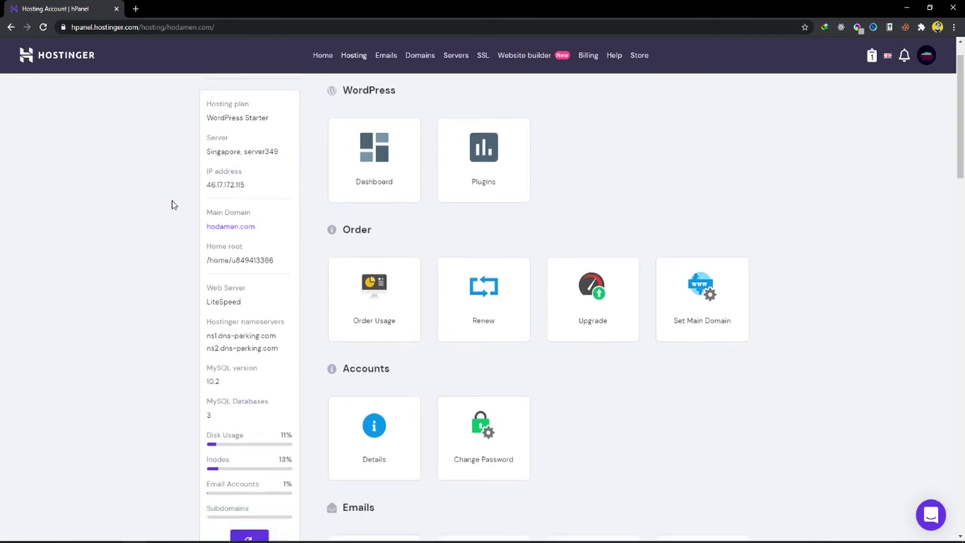
{"action": "scroll", "coordinate": [174, 234], "scroll_direction": "up", "scroll_amount": 1}
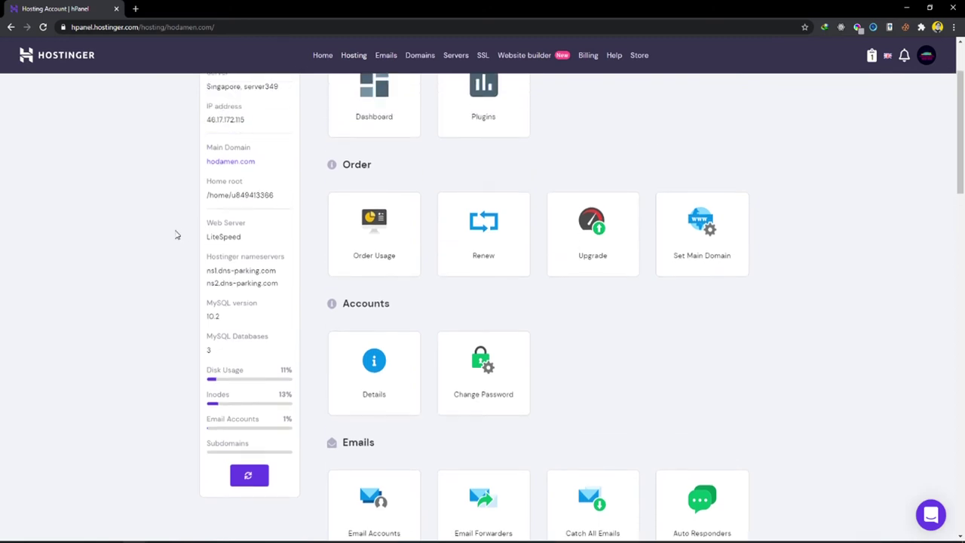
{"action": "scroll", "coordinate": [175, 234], "scroll_direction": "down", "scroll_amount": 2}
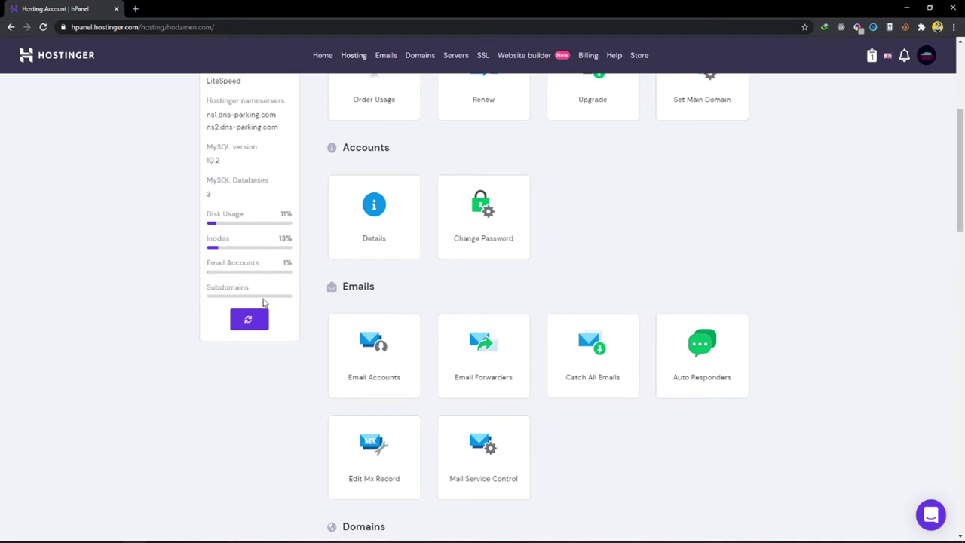
Look through the hosting account's email, domain and website management tools.
{"action": "scroll", "coordinate": [484, 329], "scroll_direction": "down", "scroll_amount": 5}
{"action": "scroll", "coordinate": [486, 327], "scroll_direction": "up", "scroll_amount": 3}
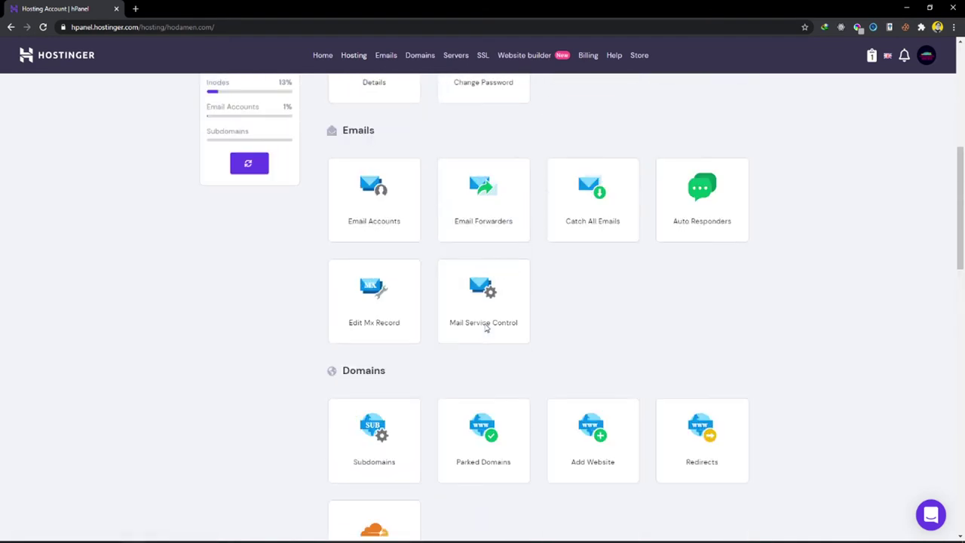
{"action": "scroll", "coordinate": [486, 327], "scroll_direction": "up", "scroll_amount": 6}
{"action": "scroll", "coordinate": [485, 329], "scroll_direction": "down", "scroll_amount": 8}
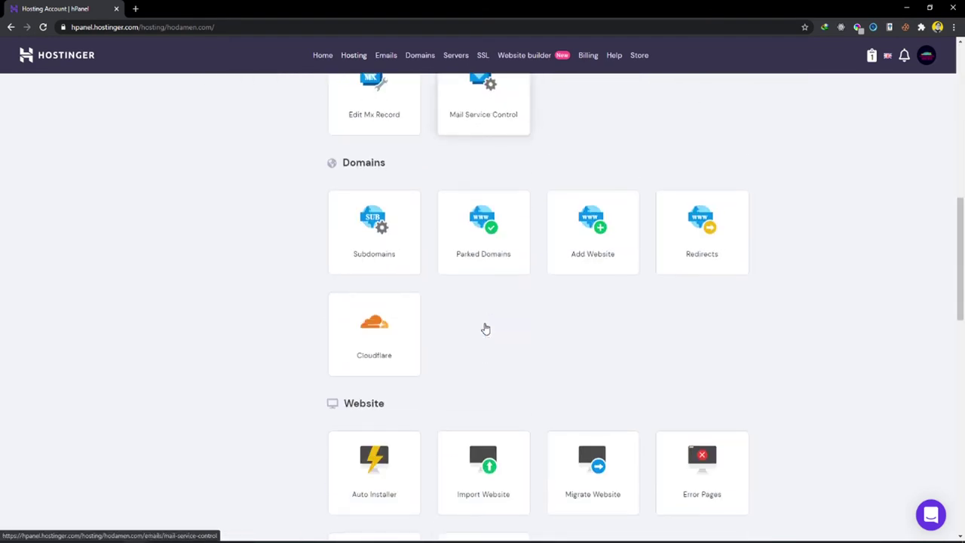
{"action": "scroll", "coordinate": [485, 329], "scroll_direction": "down", "scroll_amount": 2}
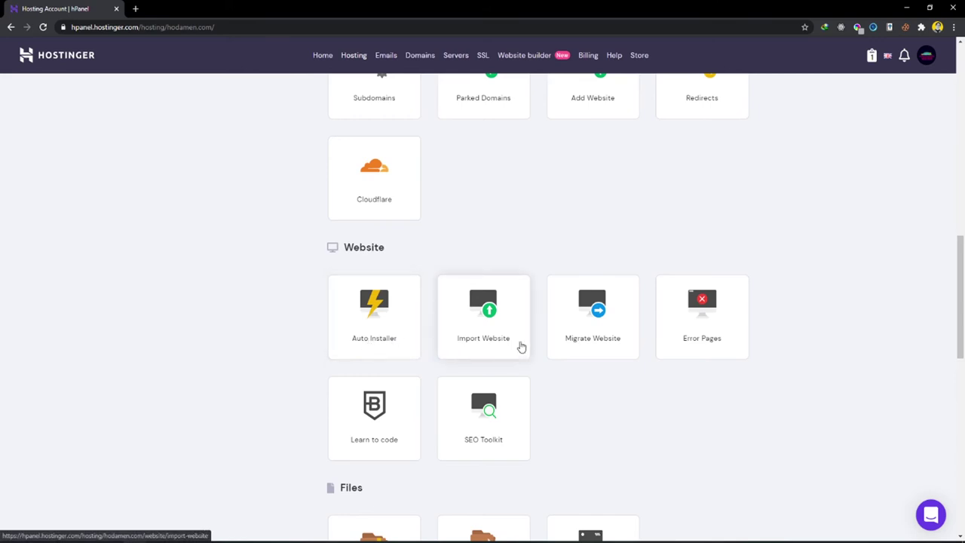
View the website migration requests and return to the hosting account overview.
{"action": "scroll", "coordinate": [357, 342], "scroll_direction": "down", "scroll_amount": 1}
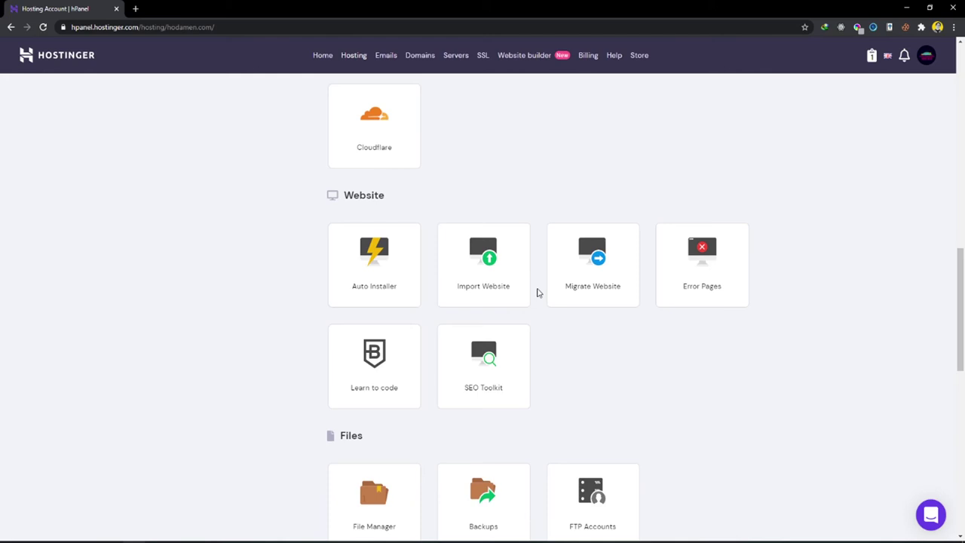
{"action": "left_click", "coordinate": [578, 279]}
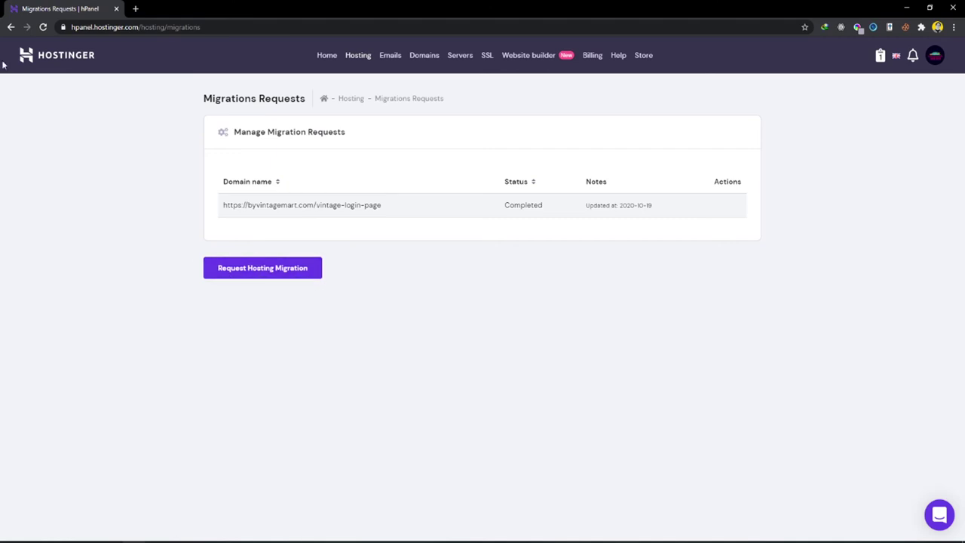
{"action": "left_click", "coordinate": [11, 28]}
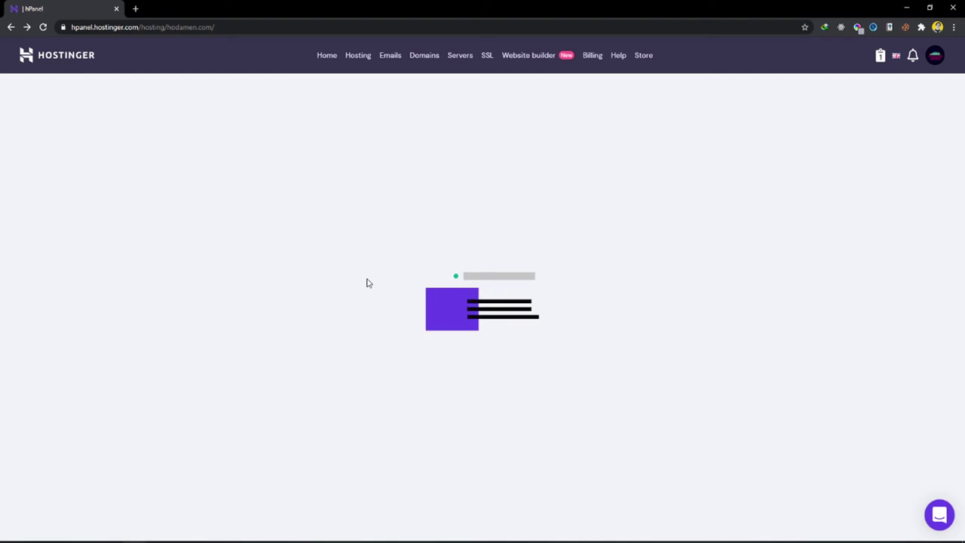
Open the hosting account's File Manager and browse to the public_html folder of hodamen.com.
{"action": "scroll", "coordinate": [429, 248], "scroll_direction": "down", "scroll_amount": 5}
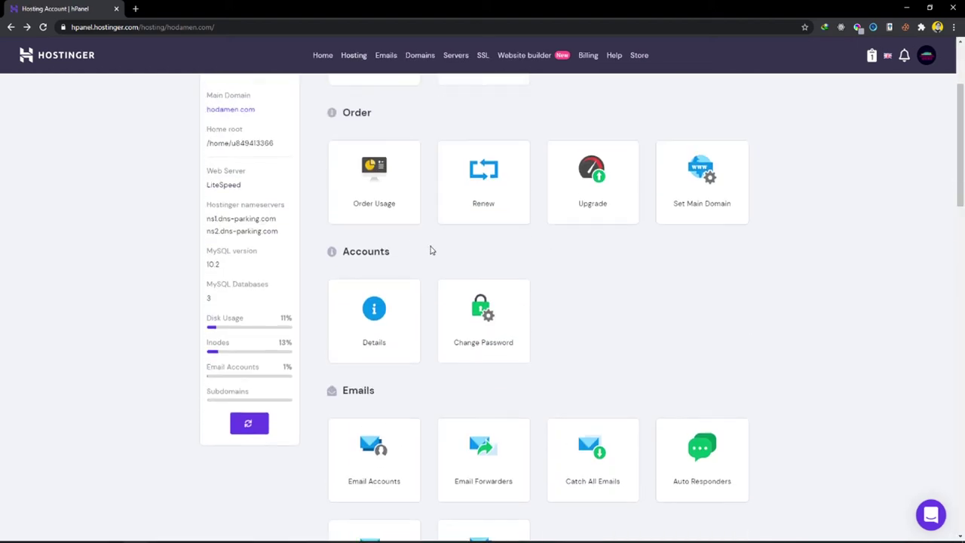
{"action": "scroll", "coordinate": [492, 262], "scroll_direction": "down", "scroll_amount": 1}
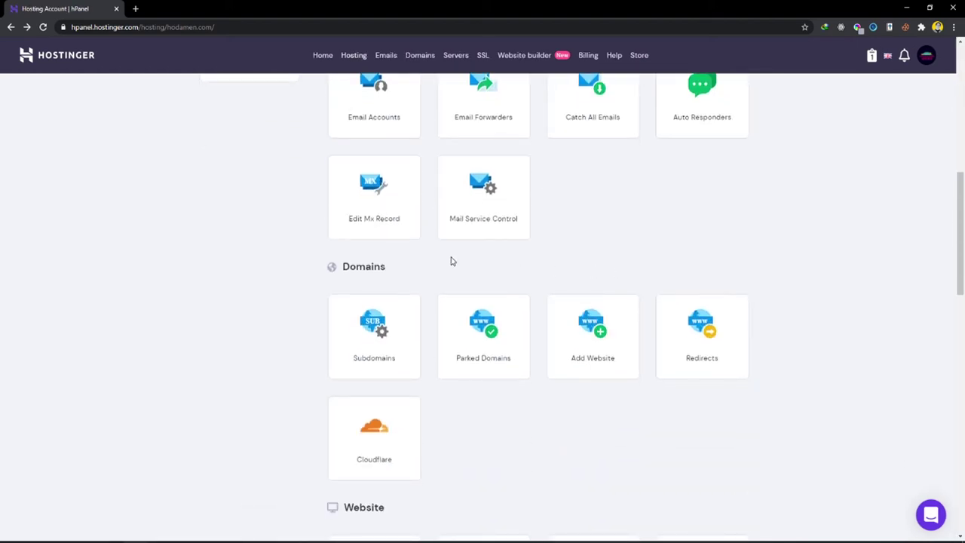
{"action": "scroll", "coordinate": [453, 261], "scroll_direction": "down", "scroll_amount": 1}
{"action": "scroll", "coordinate": [568, 304], "scroll_direction": "down", "scroll_amount": 2}
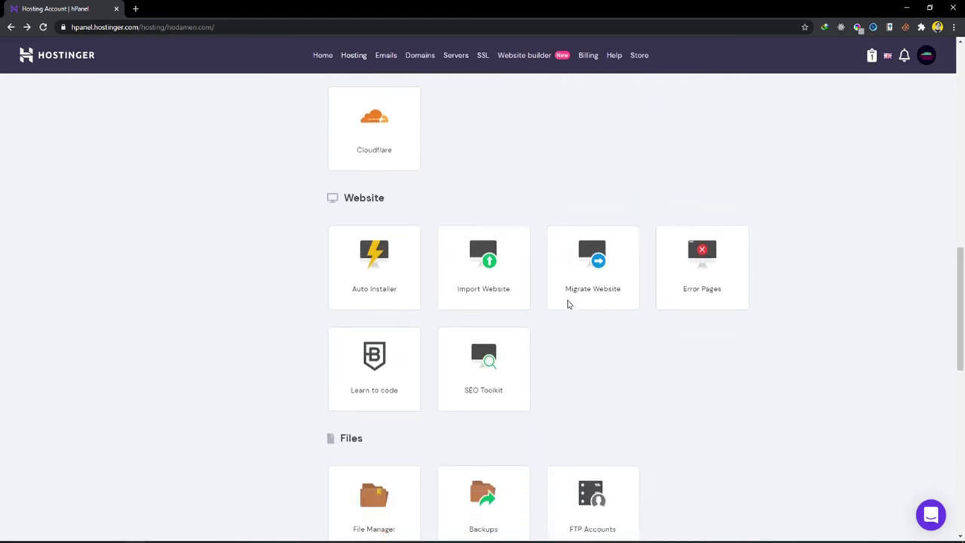
{"action": "scroll", "coordinate": [568, 304], "scroll_direction": "down", "scroll_amount": 2}
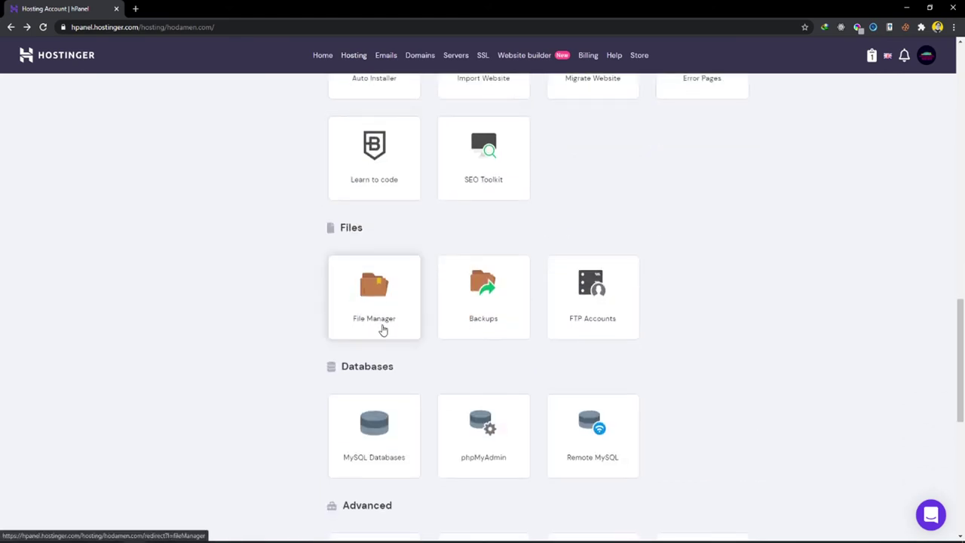
{"action": "left_click", "coordinate": [379, 312]}
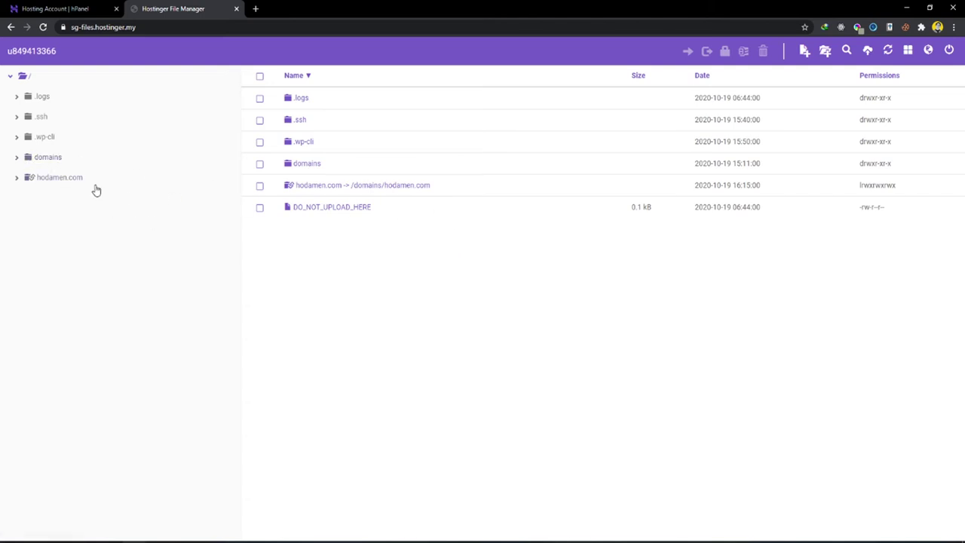
{"action": "left_click", "coordinate": [51, 181]}
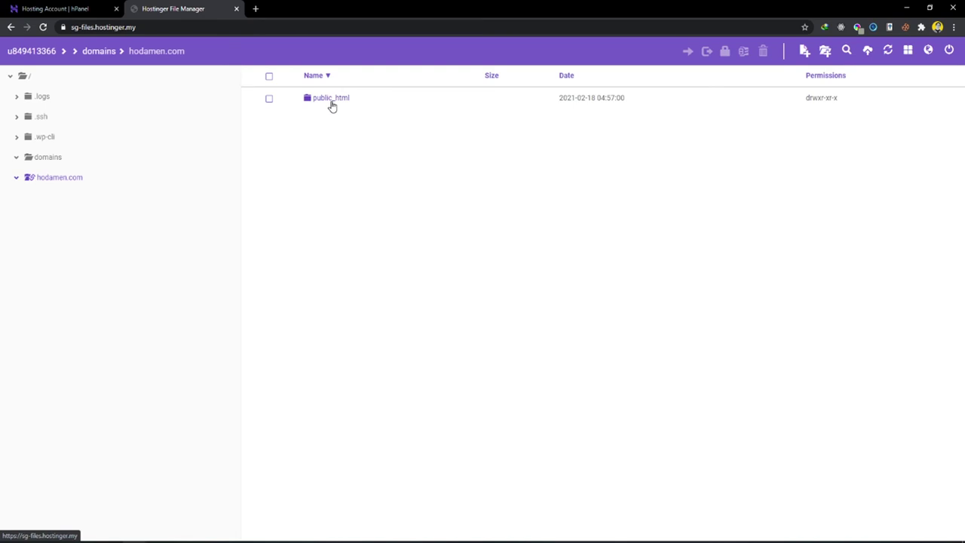
{"action": "double_click", "coordinate": [338, 106]}
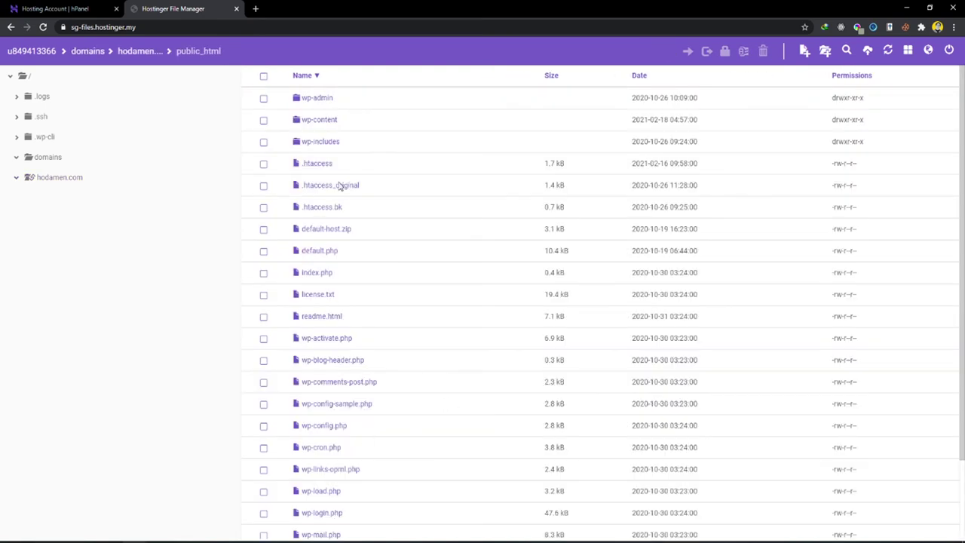
Open hodamen.com in a new browser tab and look through its storefront page.
{"action": "left_click", "coordinate": [257, 8]}
{"action": "type", "text": "hodamen"}
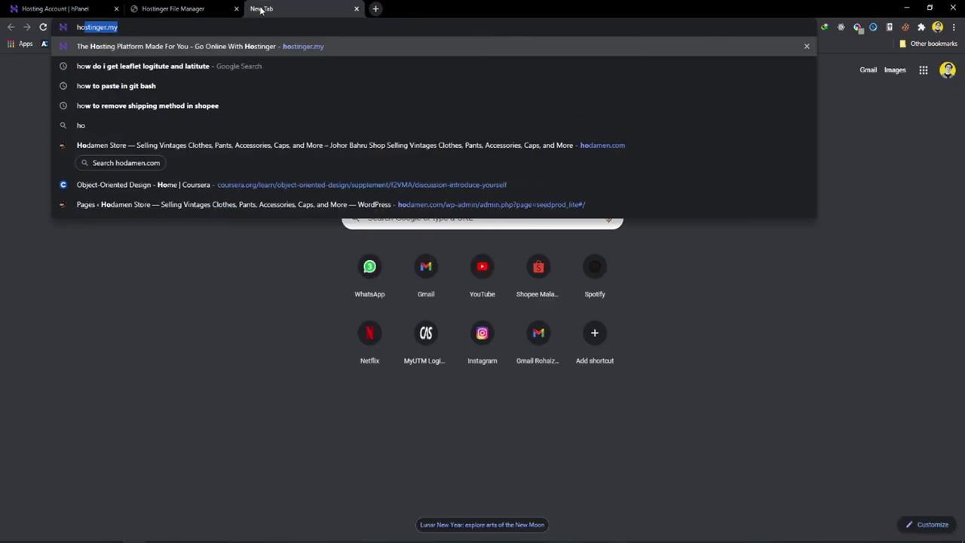
{"action": "key", "text": "Return"}
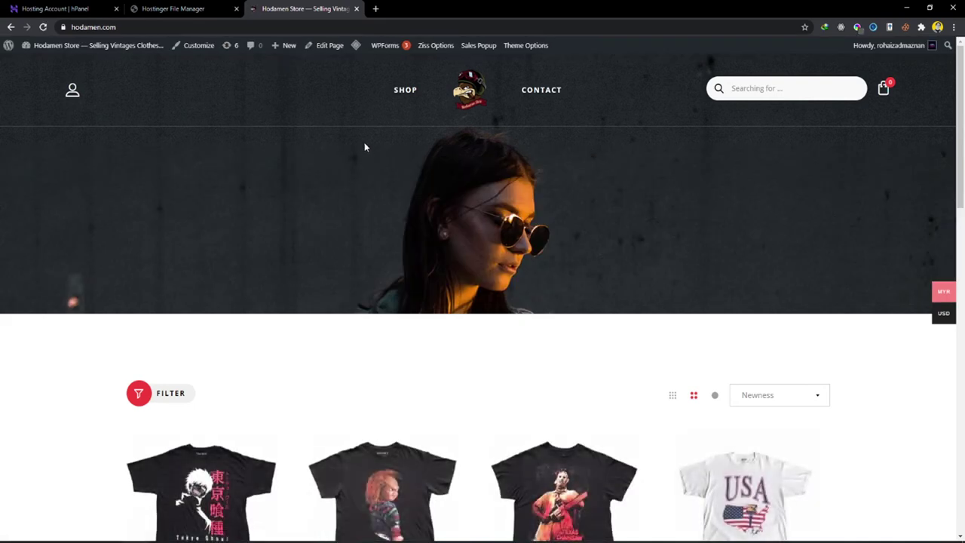
{"action": "scroll", "coordinate": [364, 146], "scroll_direction": "down", "scroll_amount": 5}
{"action": "scroll", "coordinate": [364, 146], "scroll_direction": "down", "scroll_amount": 10}
{"action": "scroll", "coordinate": [364, 146], "scroll_direction": "up", "scroll_amount": 15}
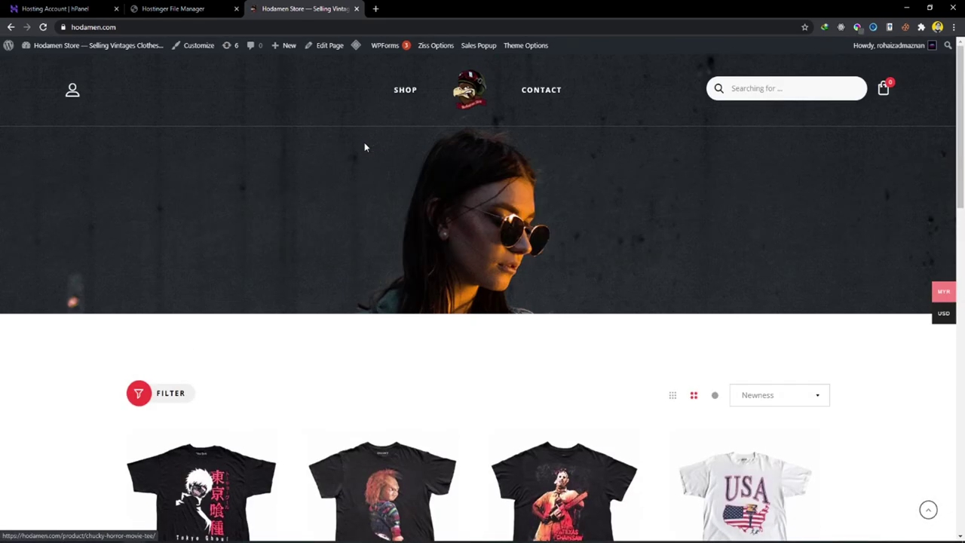
Compare the website files in the public_html folder with the live hodamen.com storefront.
{"action": "left_click", "coordinate": [200, 6]}
{"action": "scroll", "coordinate": [360, 249], "scroll_direction": "down", "scroll_amount": 1}
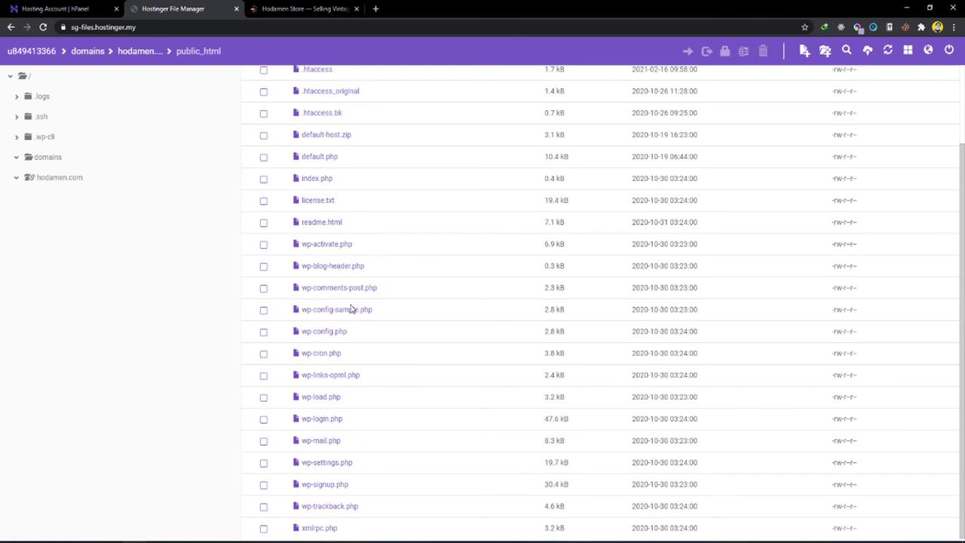
{"action": "scroll", "coordinate": [428, 157], "scroll_direction": "up", "scroll_amount": 1}
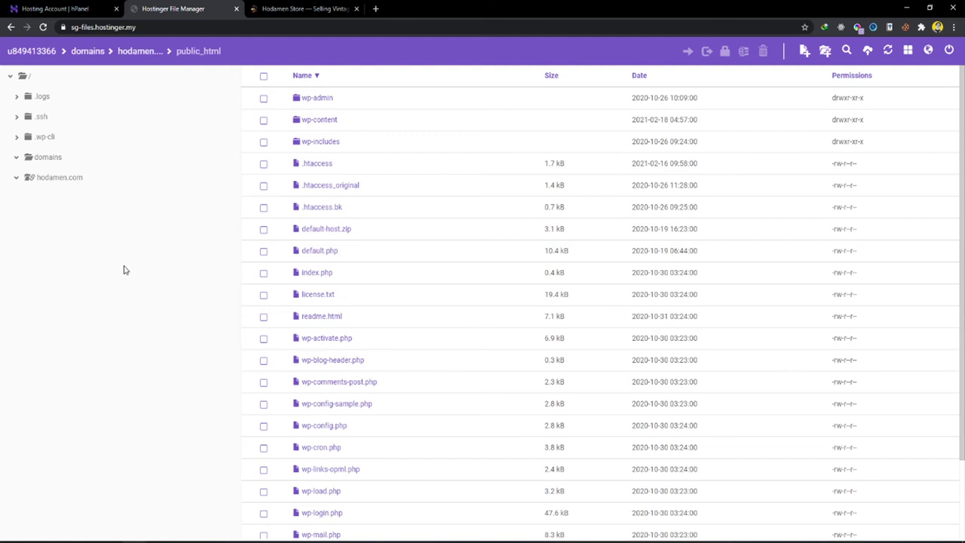
{"action": "left_click", "coordinate": [312, 7]}
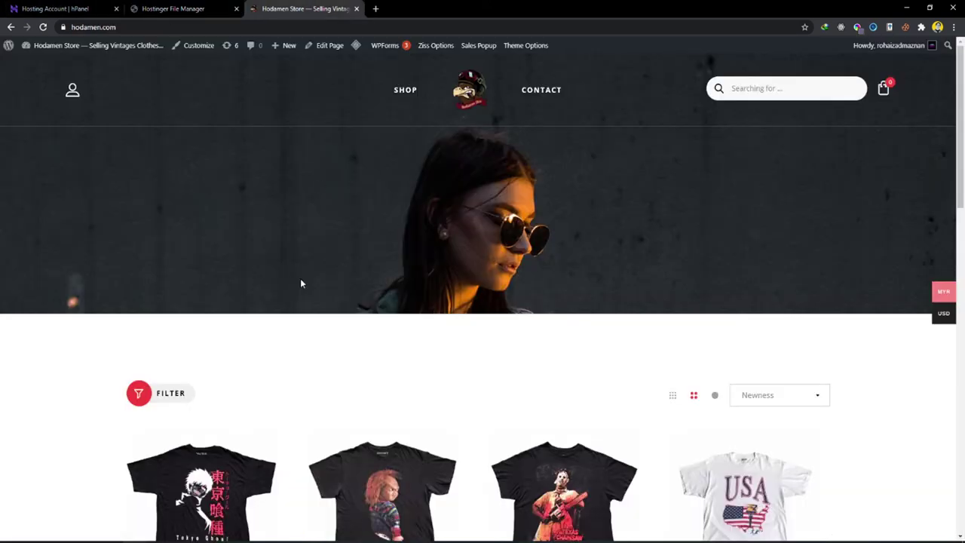
{"action": "scroll", "coordinate": [394, 271], "scroll_direction": "down", "scroll_amount": 10}
{"action": "scroll", "coordinate": [394, 272], "scroll_direction": "up", "scroll_amount": 6}
{"action": "left_click", "coordinate": [174, 8]}
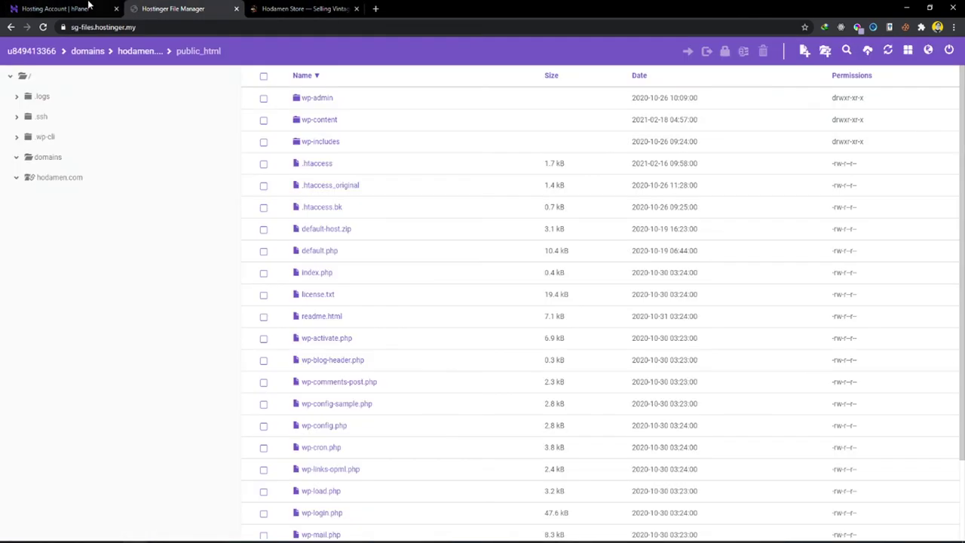
Open the hosting account's FTP Accounts page in hPanel and review its FTP access details, bringing up FileZilla briefly.
{"action": "left_click", "coordinate": [89, 6]}
{"action": "scroll", "coordinate": [231, 273], "scroll_direction": "down", "scroll_amount": 2}
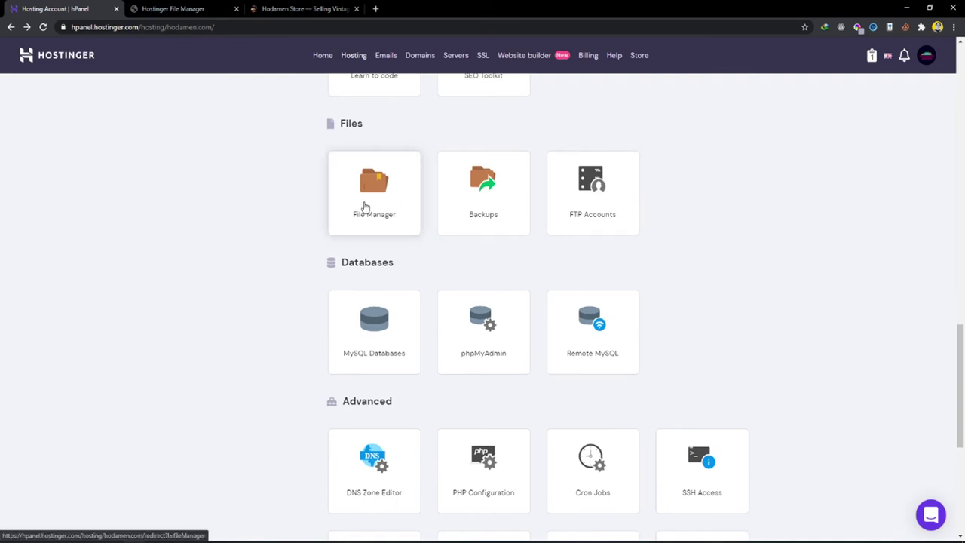
{"action": "left_click", "coordinate": [590, 226]}
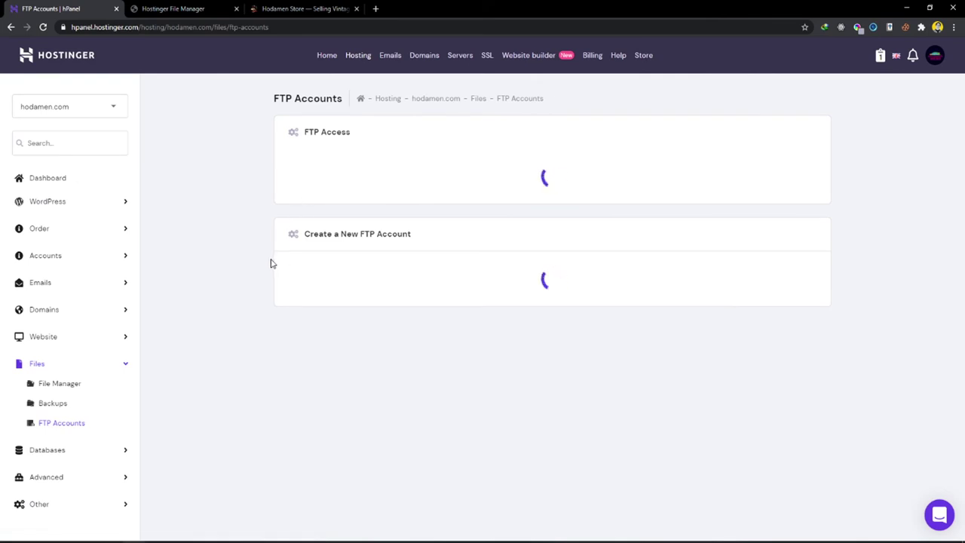
{"action": "left_click", "coordinate": [143, 8]}
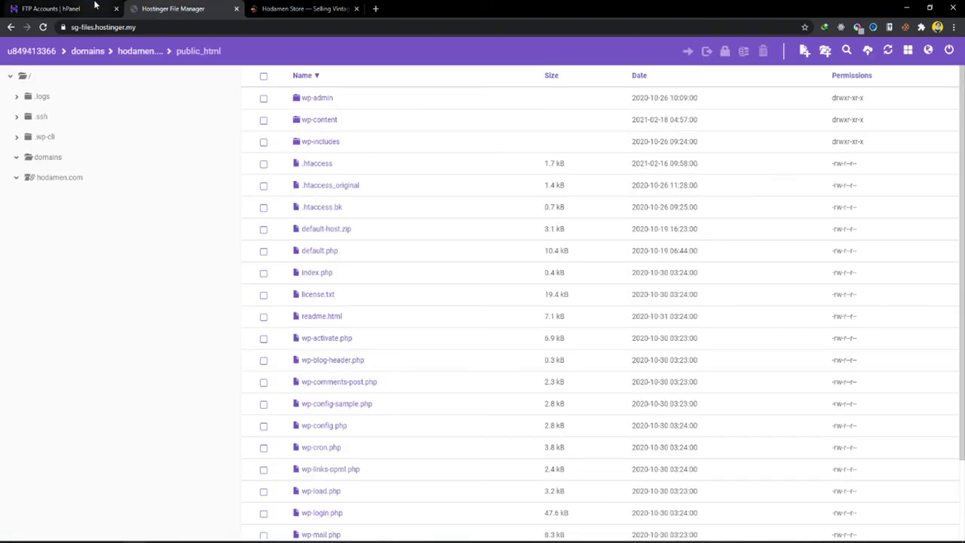
{"action": "left_click", "coordinate": [96, 5]}
{"action": "scroll", "coordinate": [373, 270], "scroll_direction": "down", "scroll_amount": 1}
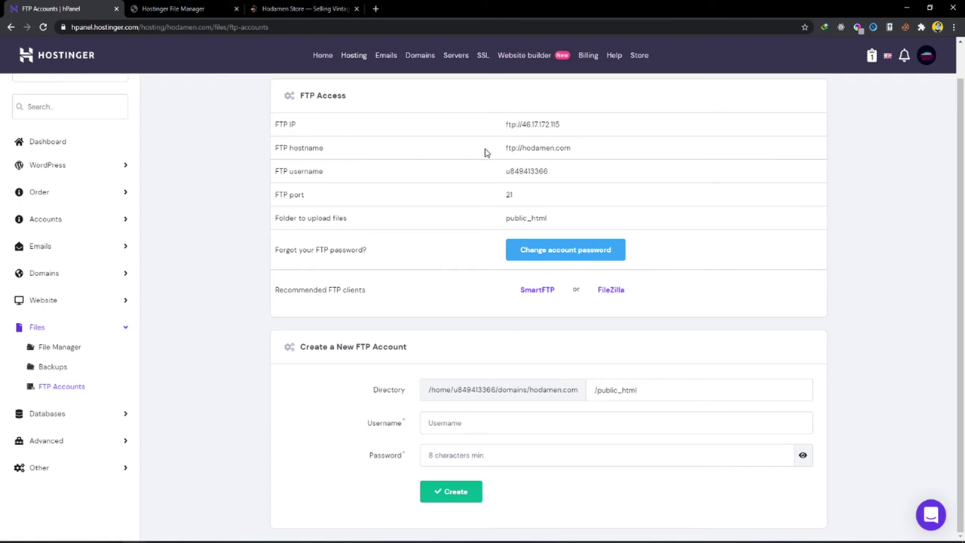
{"action": "double_click", "coordinate": [525, 171]}
{"action": "left_click", "coordinate": [298, 250]}
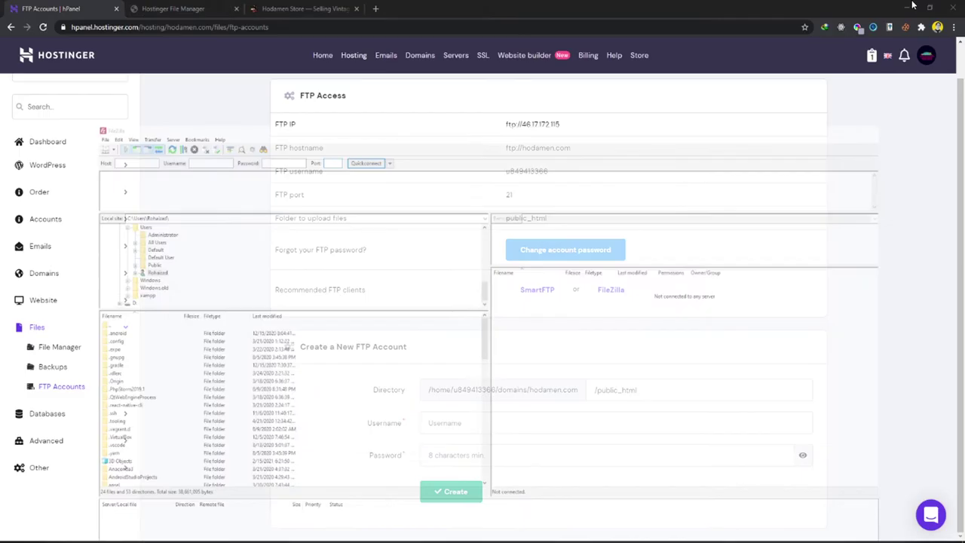
{"action": "left_click", "coordinate": [906, 5]}
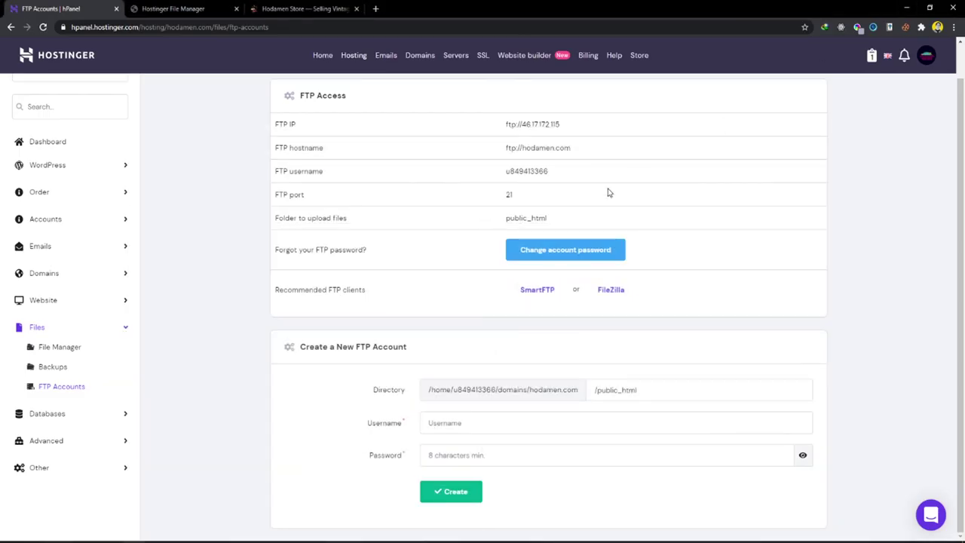
Copy the FTP hostname ftp://hodamen.com from hPanel and enter it as the host in FileZilla.
{"action": "left_click_drag", "start_coordinate": [507, 148], "coordinate": [593, 149]}
{"action": "key", "text": "ctrl+c"}
{"action": "left_click", "coordinate": [474, 186]}
{"action": "key", "text": "alt+Tab"}
{"action": "key", "text": "ctrl+v"}
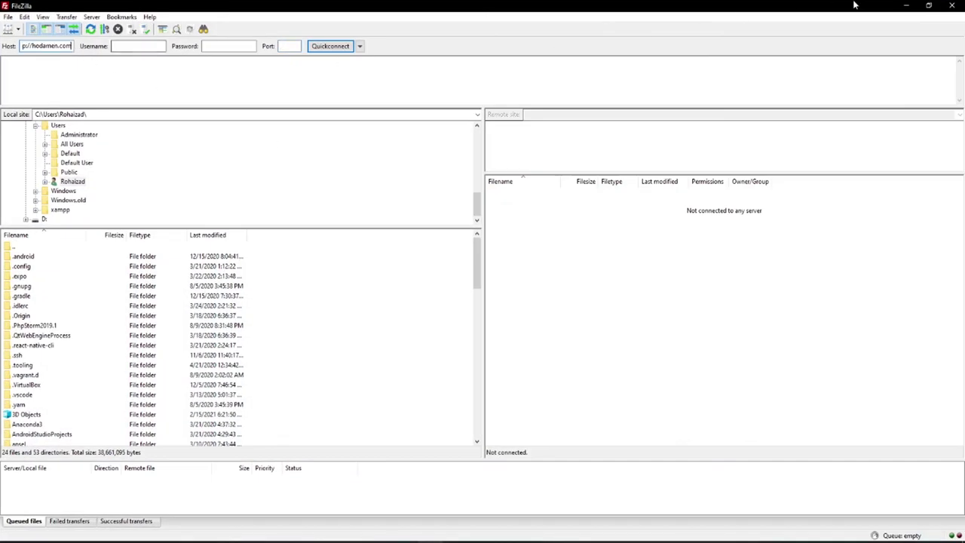
Copy the FTP username from hPanel and enter it as the username in FileZilla.
{"action": "left_click", "coordinate": [905, 5]}
{"action": "double_click", "coordinate": [526, 171]}
{"action": "key", "text": "ctrl+c"}
{"action": "key", "text": "alt+Tab"}
{"action": "key", "text": "Tab"}
{"action": "key", "text": "ctrl+v"}
Copy the FTP port 21 from hPanel and enter it as the port in FileZilla.
{"action": "key", "text": "alt+Tab"}
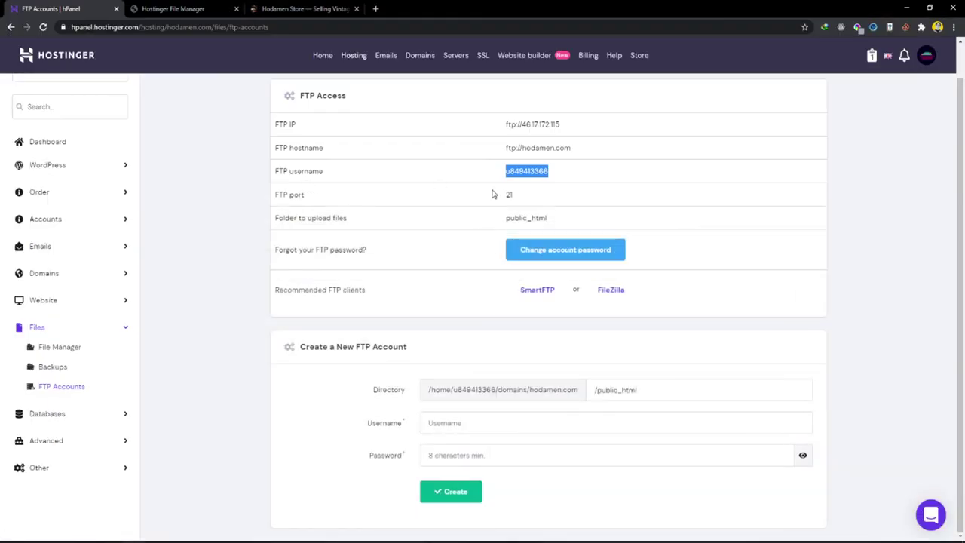
{"action": "double_click", "coordinate": [508, 194]}
{"action": "key", "text": "alt+Tab"}
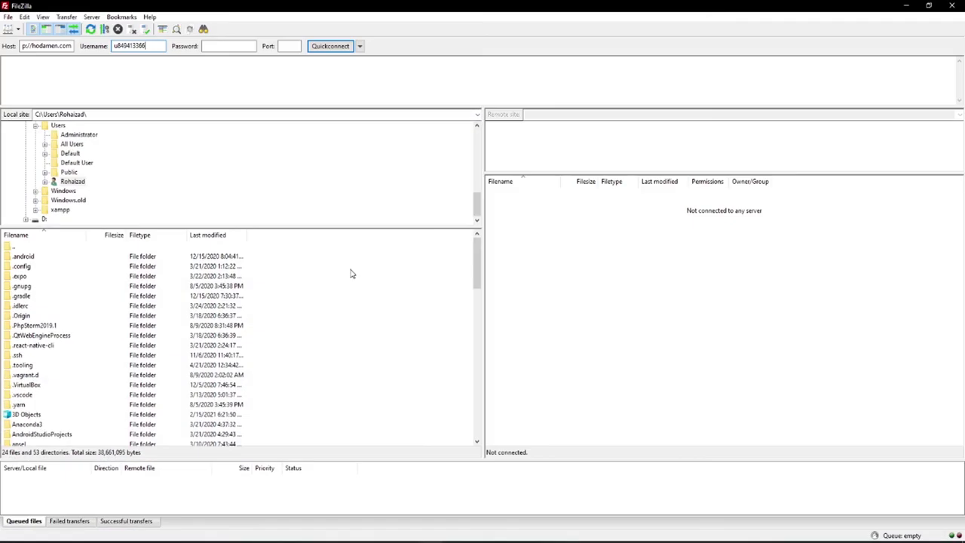
{"action": "key", "text": "ctrl+v"}
Paste the FTP account password in FileZilla and try to connect to the server.
{"action": "key", "text": "shift+Tab"}
{"action": "key", "text": "alt+Tab"}
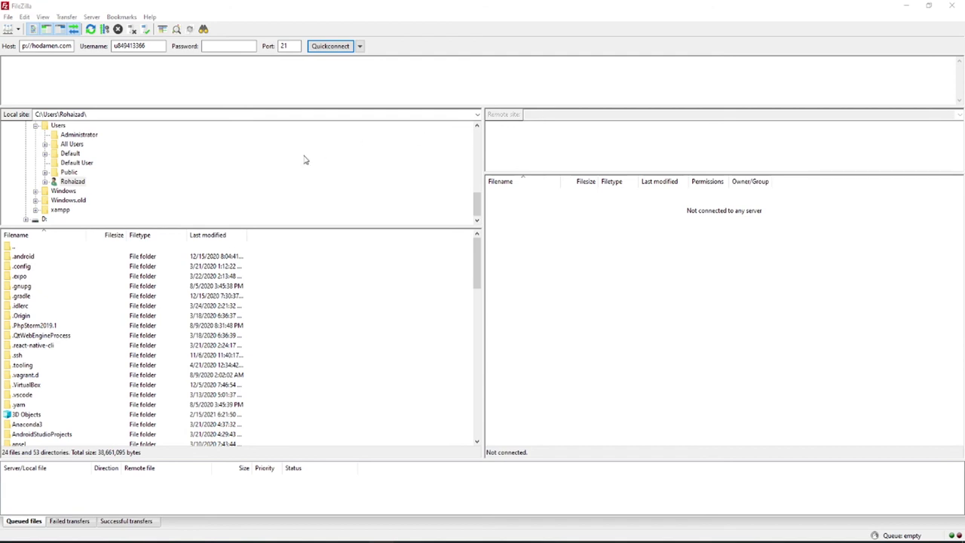
{"action": "key", "text": "alt+Tab"}
{"action": "key", "text": "ctrl+v"}
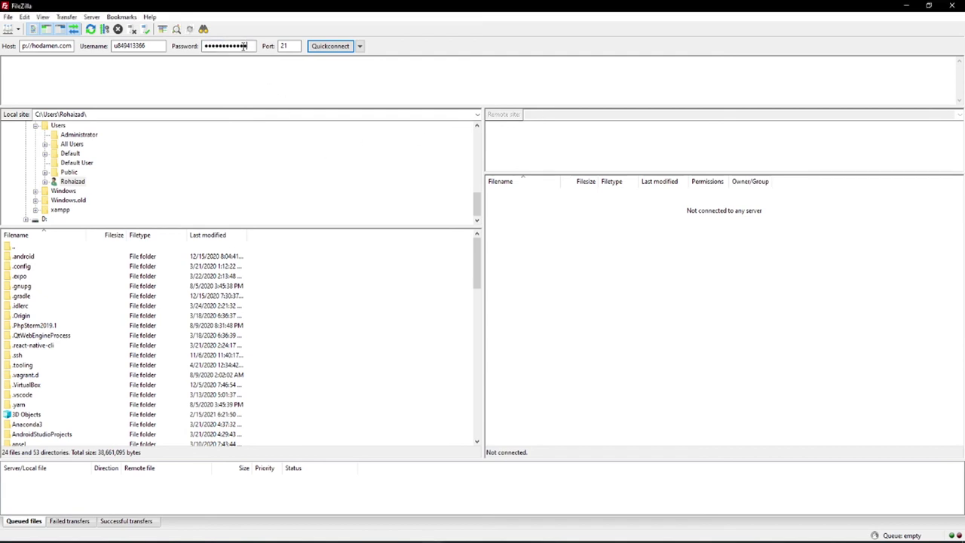
{"action": "left_click", "coordinate": [330, 47]}
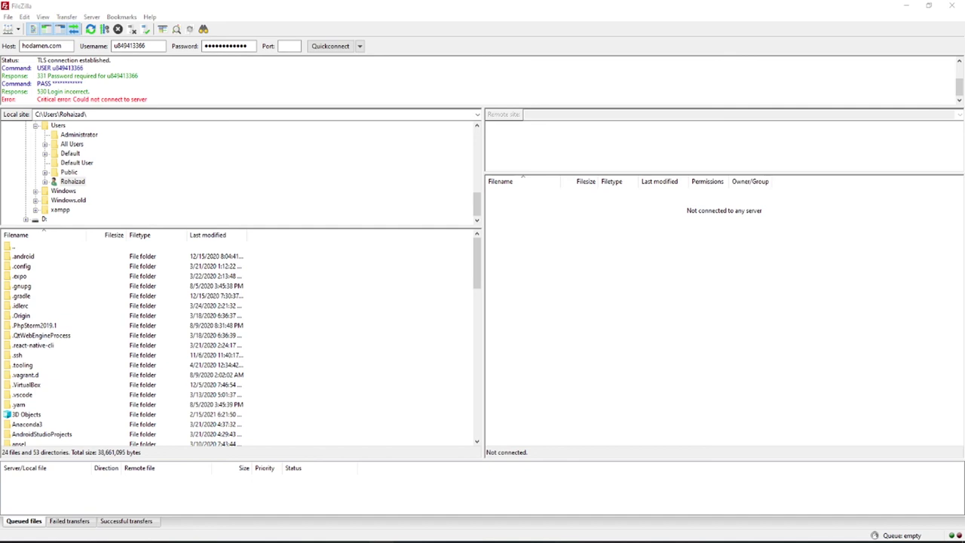
Replace the FTP password with the account's other stored password and connect to the server again.
{"action": "left_click", "coordinate": [208, 50]}
{"action": "key", "text": "ctrl+a"}
{"action": "key", "text": "ctrl+v"}
{"action": "left_click", "coordinate": [318, 49]}
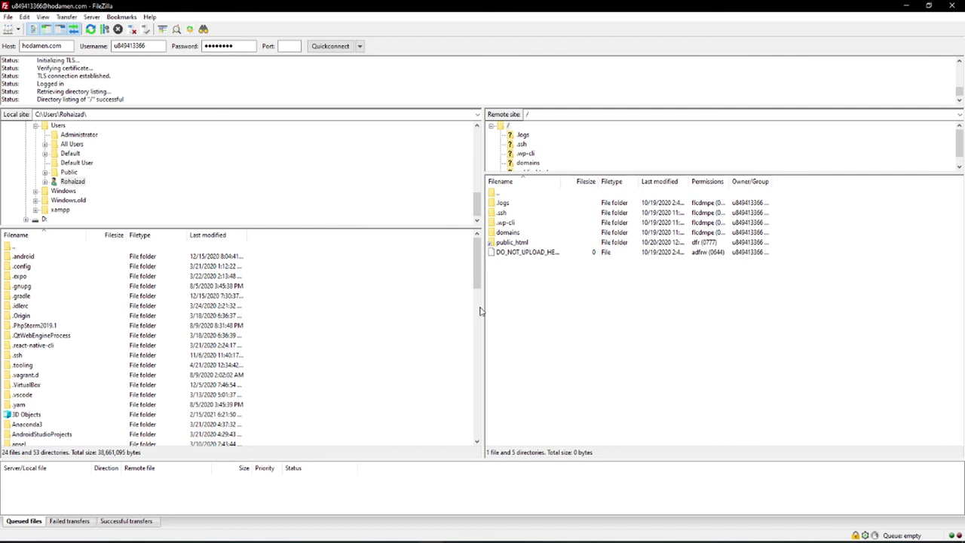
Browse the remote site to /domains/hodamen.com/public_html and check the actions available in its file list.
{"action": "double_click", "coordinate": [515, 243]}
{"action": "double_click", "coordinate": [515, 203]}
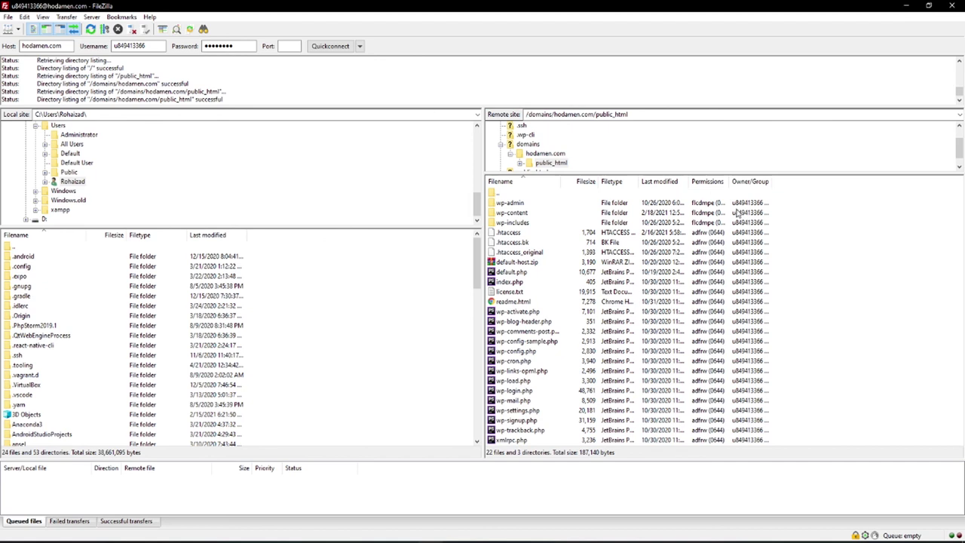
{"action": "right_click", "coordinate": [814, 275]}
{"action": "left_click", "coordinate": [848, 226]}
View the local Hodamen folder in File Explorer, return to FileZilla and look at its transfer options.
{"action": "mouse_move", "coordinate": [79, 536]}
{"action": "left_click", "coordinate": [249, 501]}
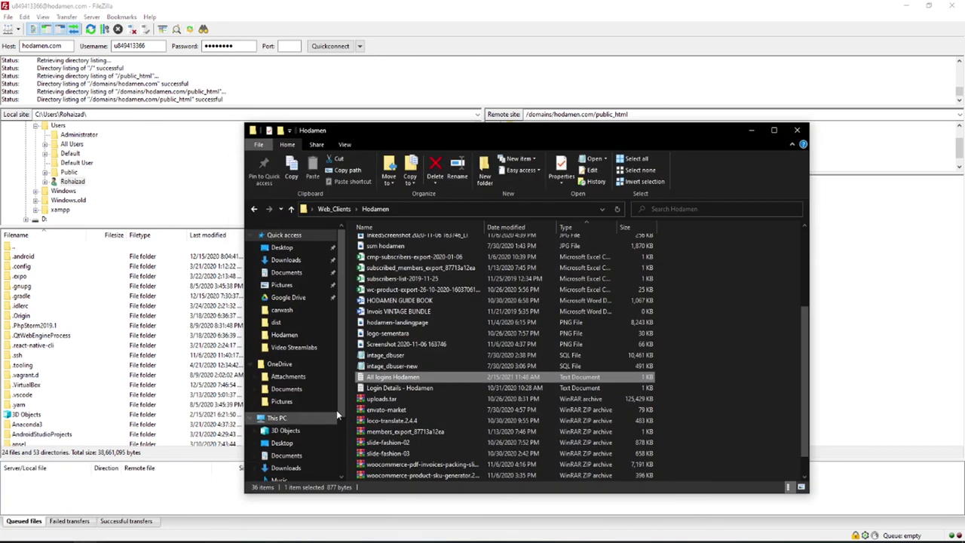
{"action": "left_click_drag", "start_coordinate": [422, 268], "coordinate": [461, 274]}
{"action": "left_click", "coordinate": [750, 131]}
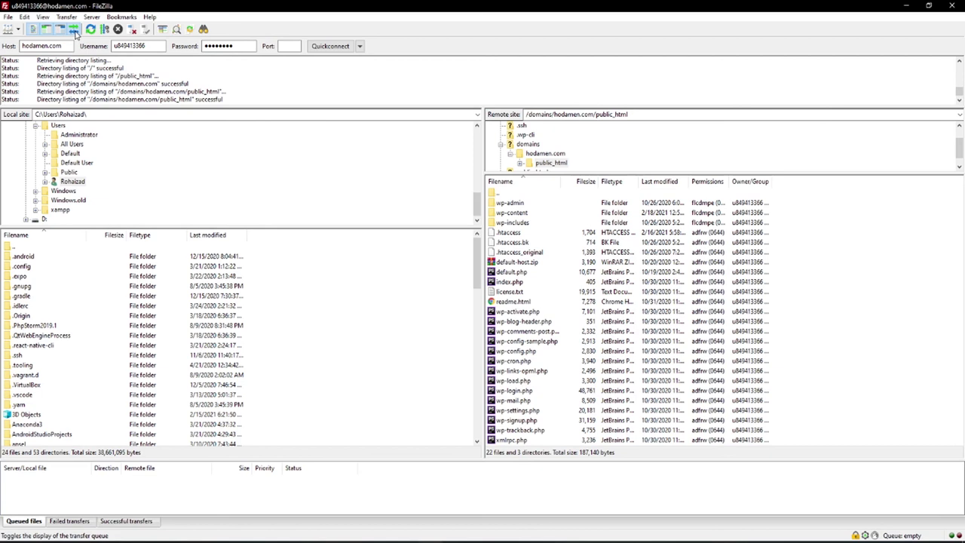
{"action": "left_click", "coordinate": [66, 17]}
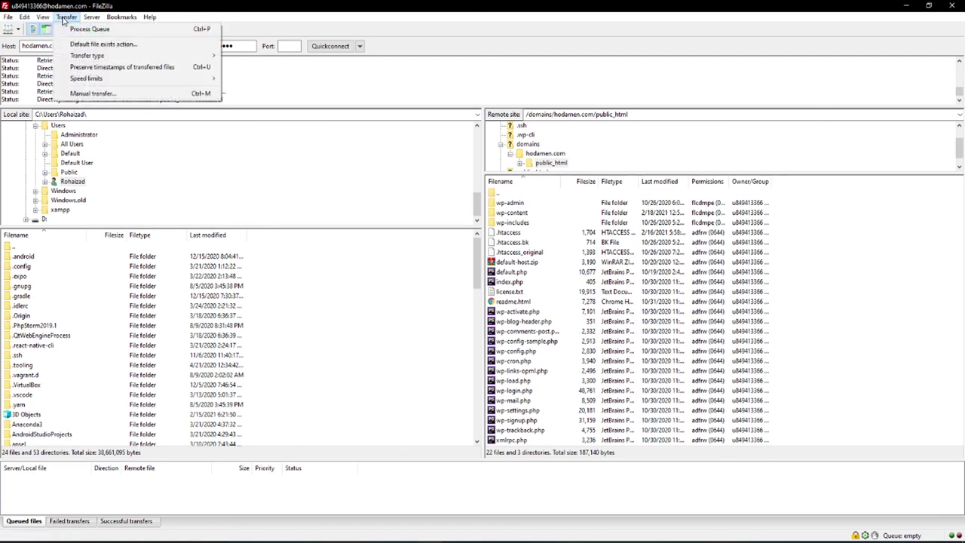
{"action": "left_click", "coordinate": [250, 5]}
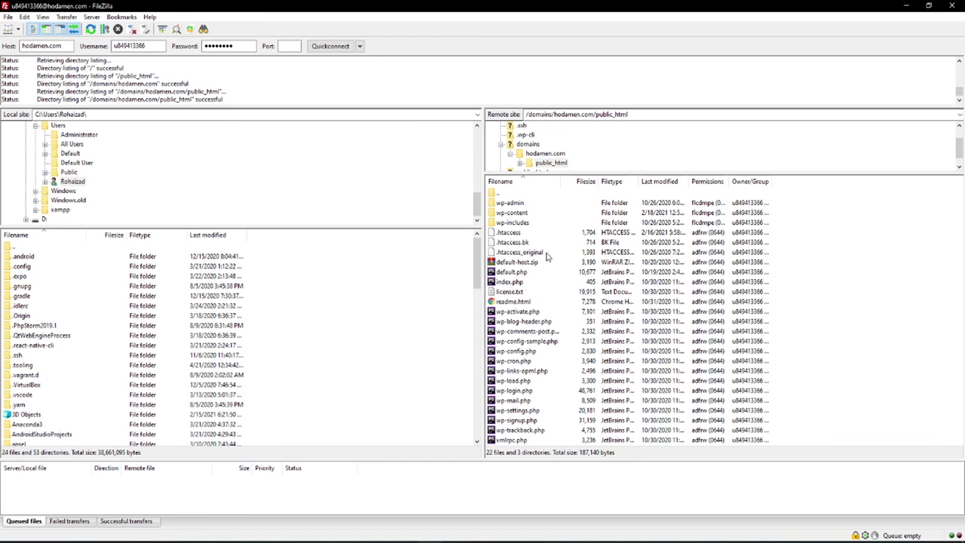
Disconnect FileZilla from the FTP server and return to the FTP Accounts page in hPanel.
{"action": "left_click", "coordinate": [133, 32]}
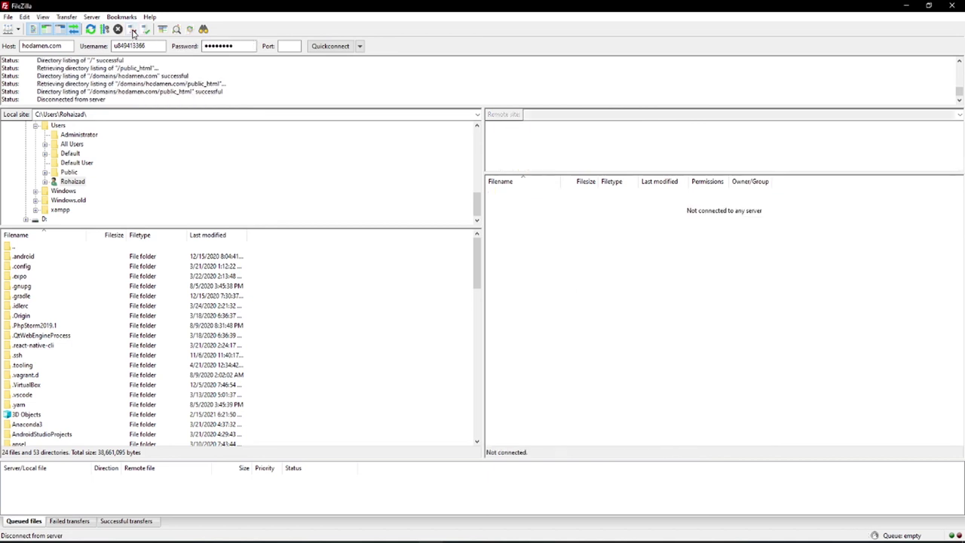
{"action": "left_click", "coordinate": [906, 6]}
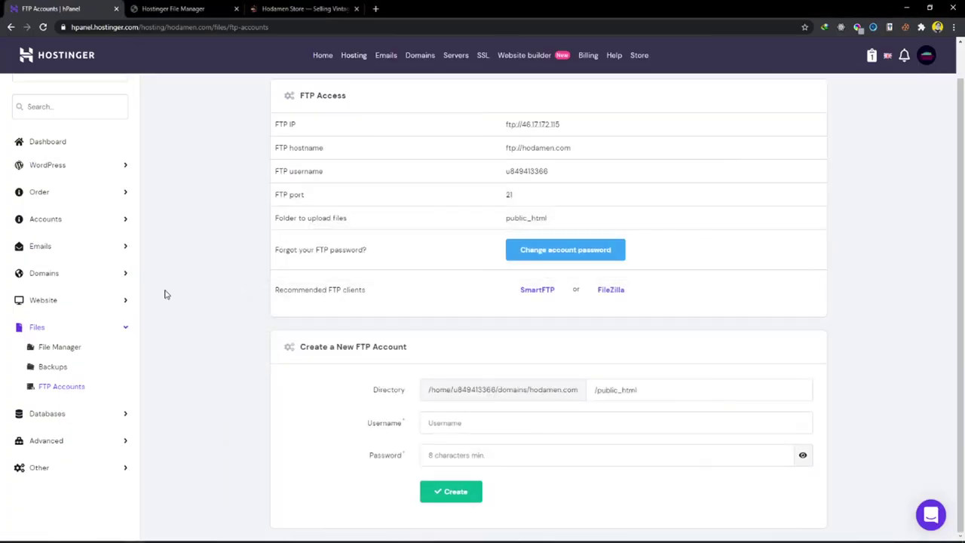
Reveal the database tools available in hPanel, and open the WordPress dashboard for hodamen.com.
{"action": "left_click", "coordinate": [103, 417]}
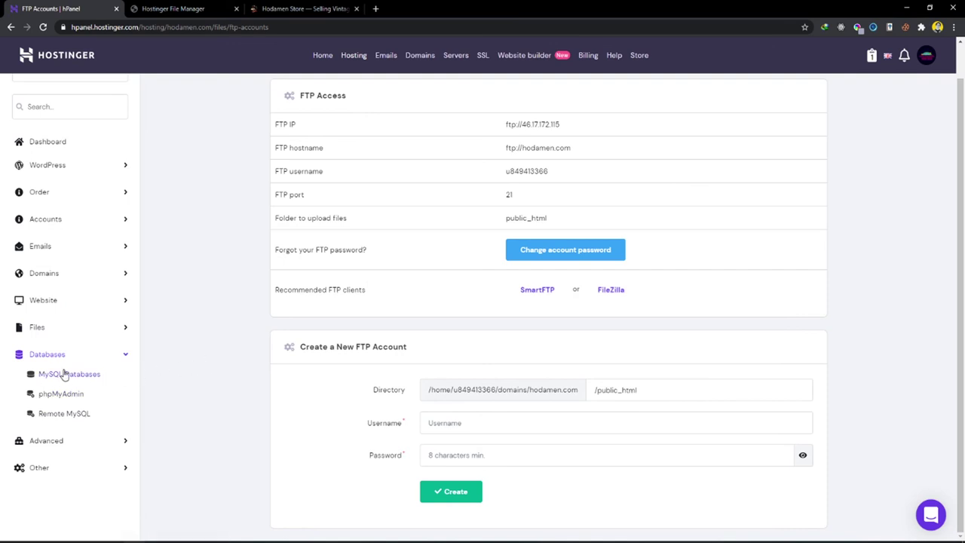
{"action": "scroll", "coordinate": [64, 221], "scroll_direction": "up", "scroll_amount": 1}
{"action": "left_click", "coordinate": [56, 202]}
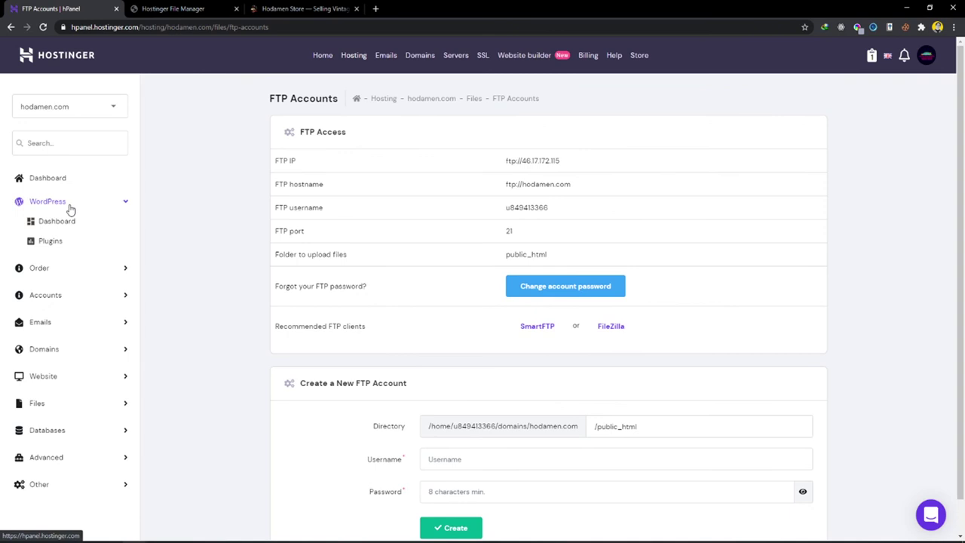
{"action": "left_click", "coordinate": [64, 220]}
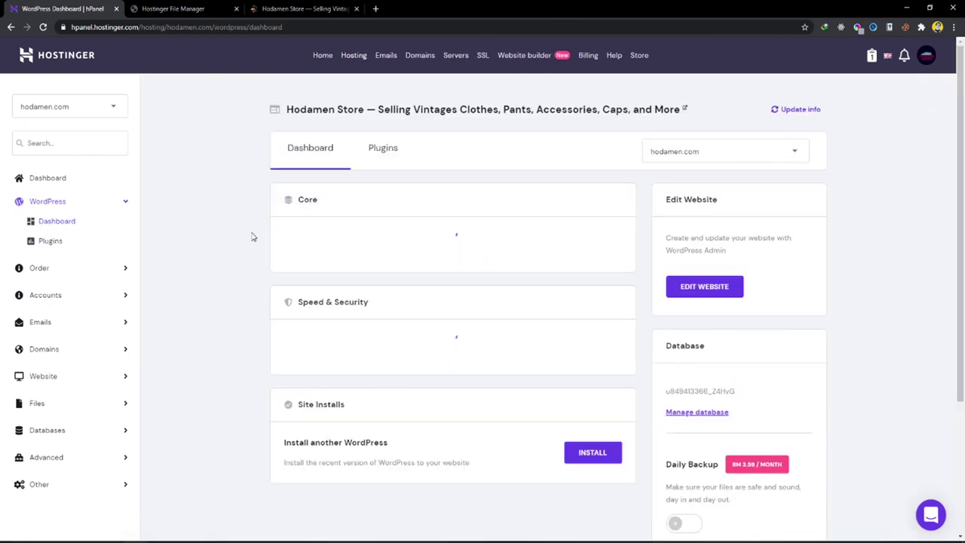
Examine the WordPress dashboard's Core, Speed & Security, Site Installs, Database, PHP Version and WordPress Version sections.
{"action": "scroll", "coordinate": [254, 231], "scroll_direction": "down", "scroll_amount": 1}
{"action": "scroll", "coordinate": [255, 231], "scroll_direction": "down", "scroll_amount": 2}
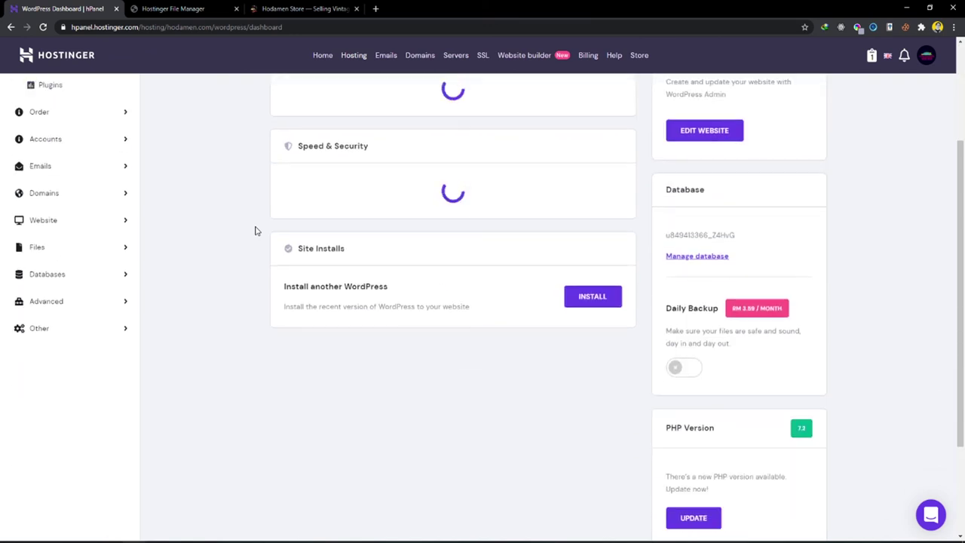
{"action": "scroll", "coordinate": [526, 323], "scroll_direction": "down", "scroll_amount": 3}
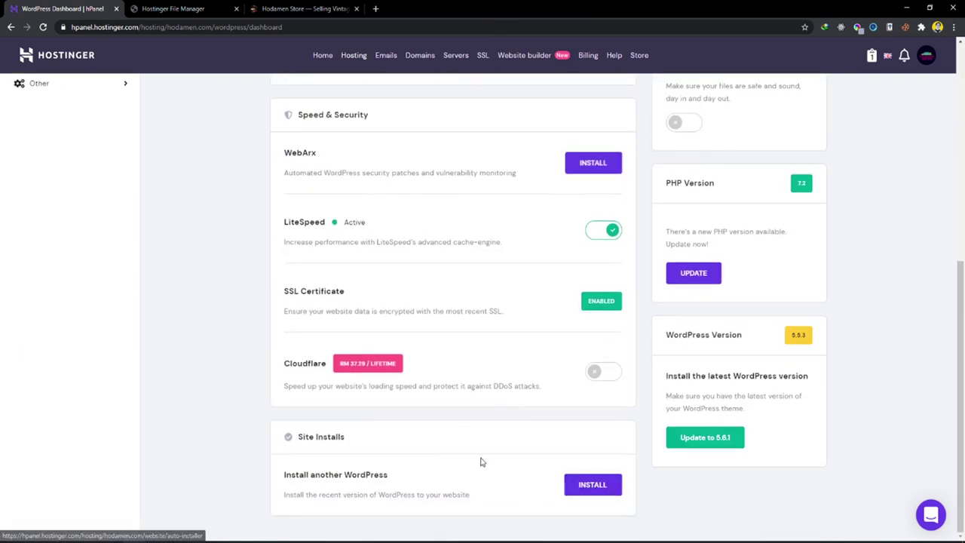
{"action": "scroll", "coordinate": [491, 298], "scroll_direction": "up", "scroll_amount": 5}
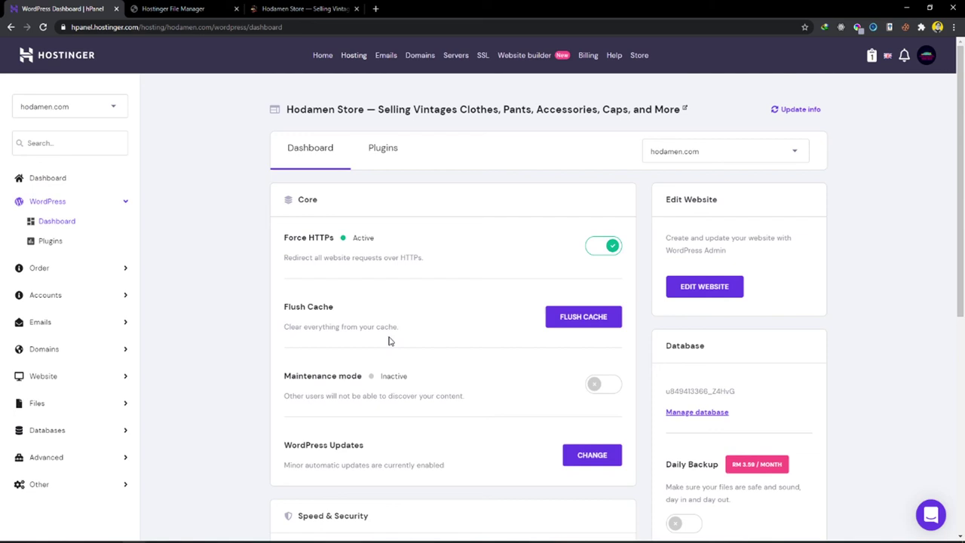
{"action": "scroll", "coordinate": [285, 340], "scroll_direction": "down", "scroll_amount": 3}
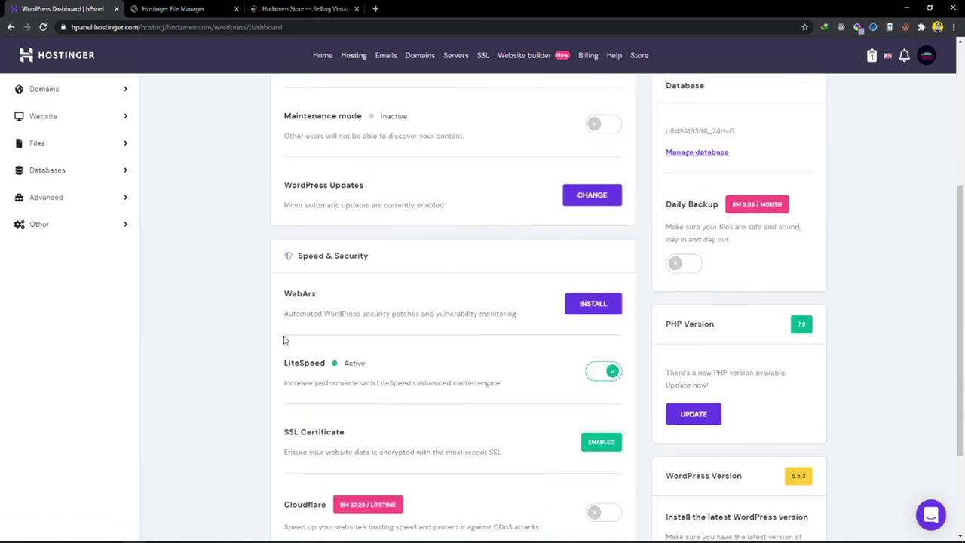
{"action": "scroll", "coordinate": [391, 387], "scroll_direction": "down", "scroll_amount": 2}
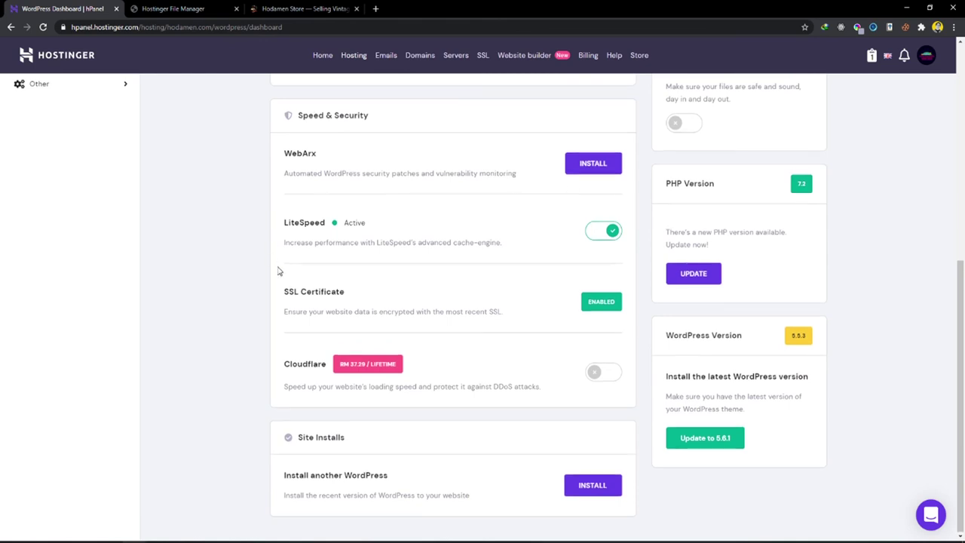
{"action": "scroll", "coordinate": [620, 219], "scroll_direction": "up", "scroll_amount": 4}
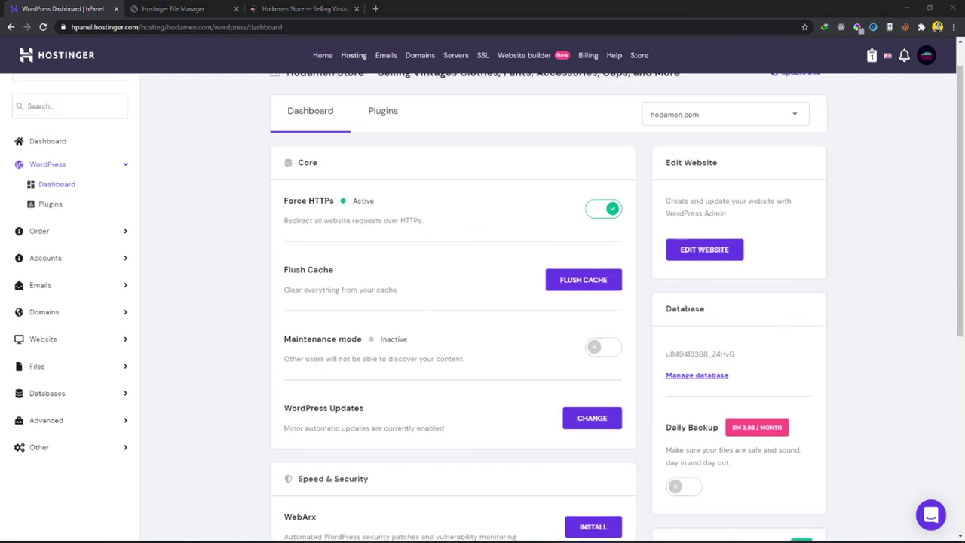